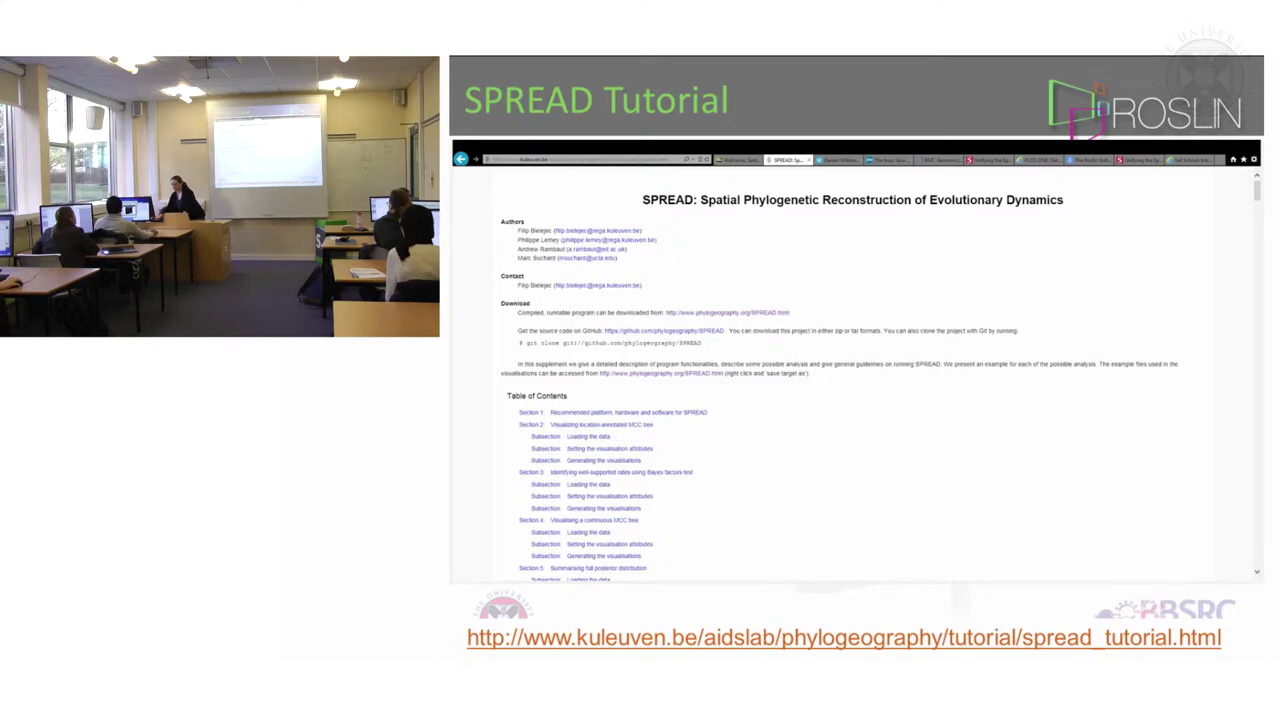
End the SPREAD tutorial slide show to return to the Windows desktop.
key("Escape")
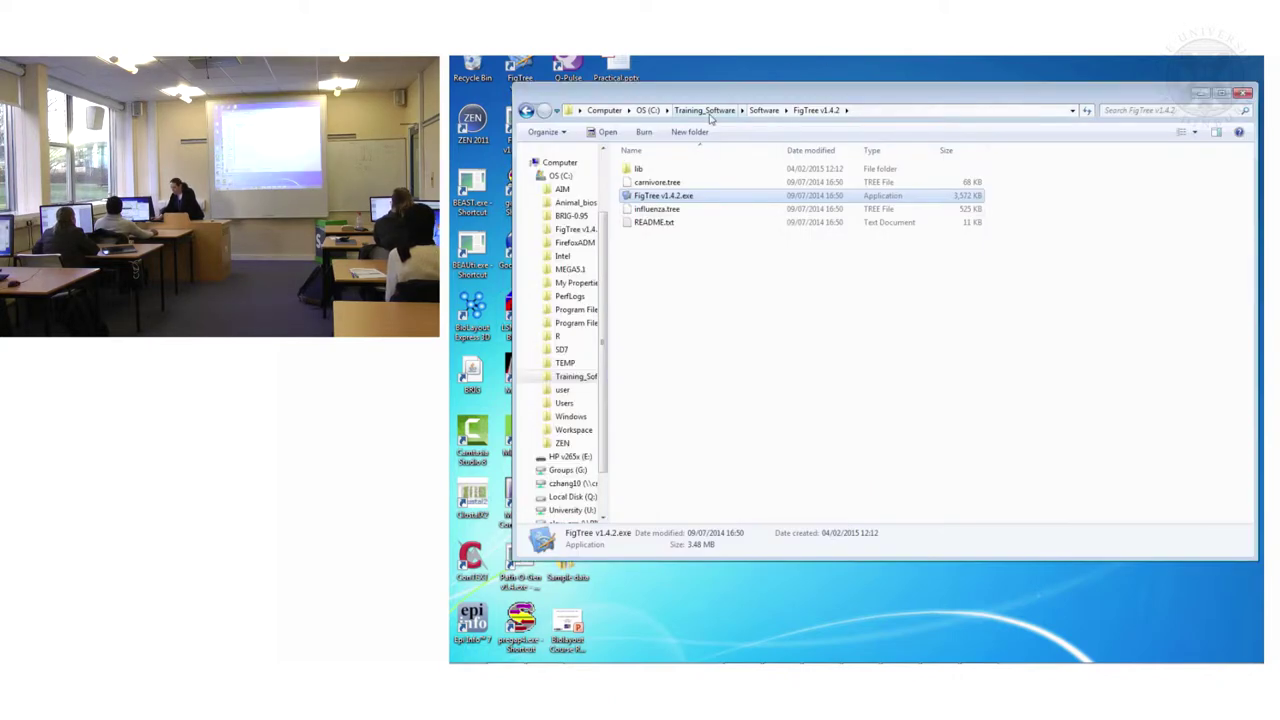
Browse Training_Software > Software > SPREAD v1.0.6 and run SPREAD_1.0.6.exe.
left_click(705, 110)
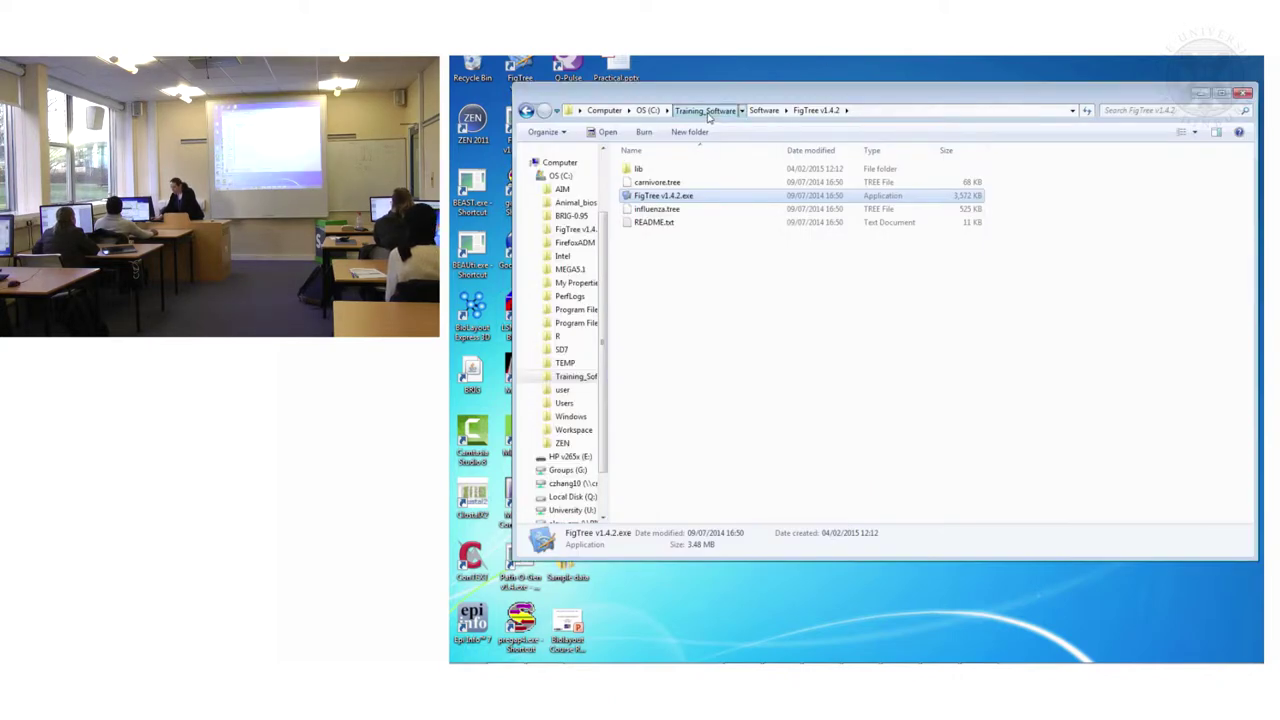
double_click(660, 184)
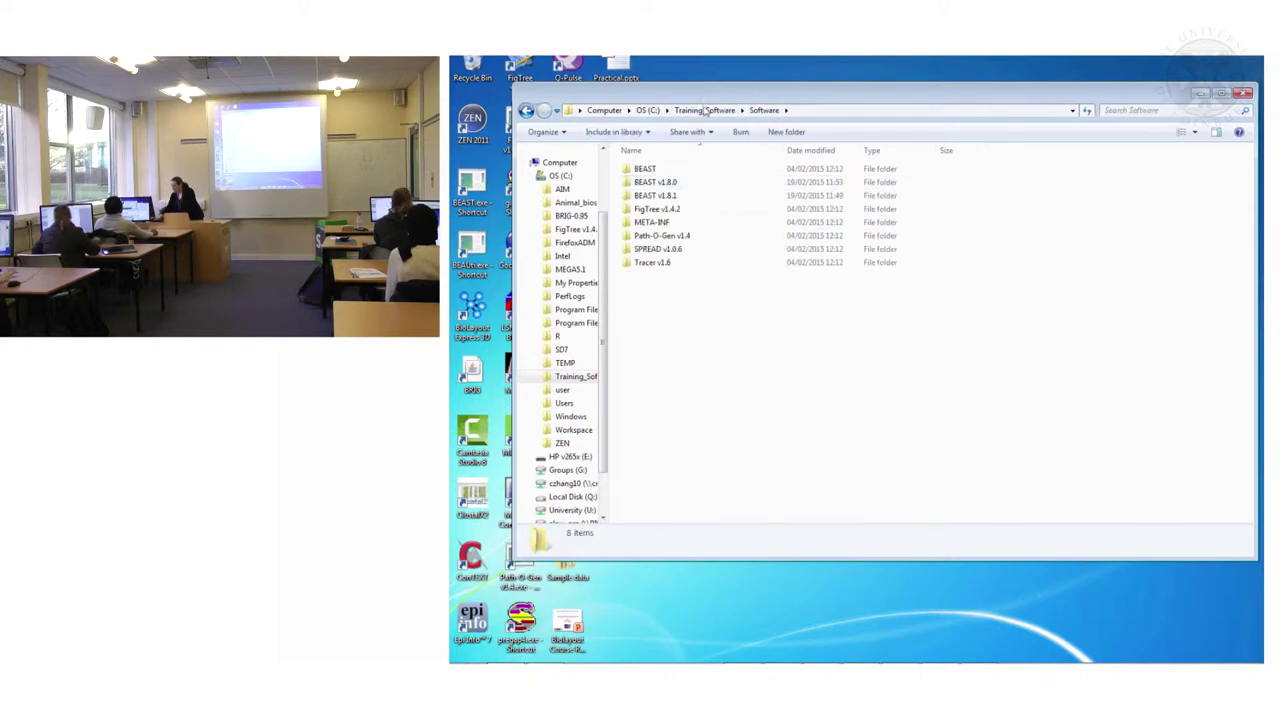
double_click(680, 250)
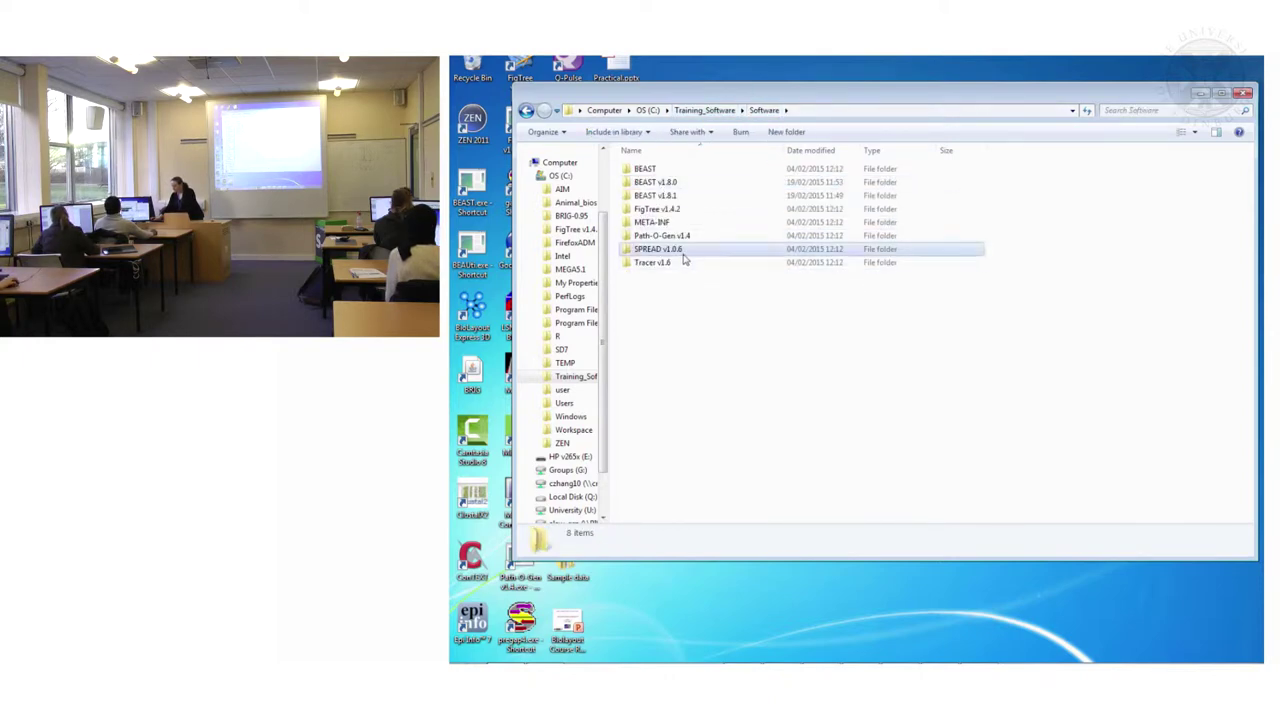
left_click(663, 224)
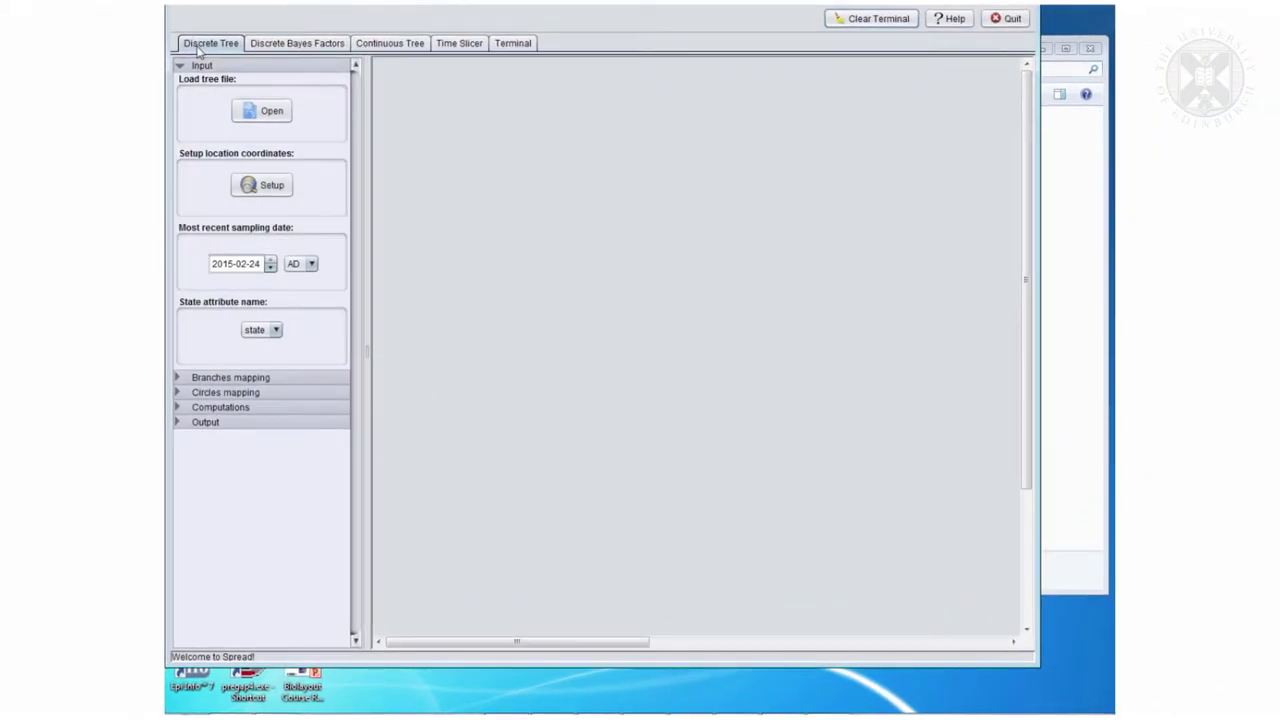
Start choosing a tree file in SPREAD and browse to the C: drive.
left_click(258, 112)
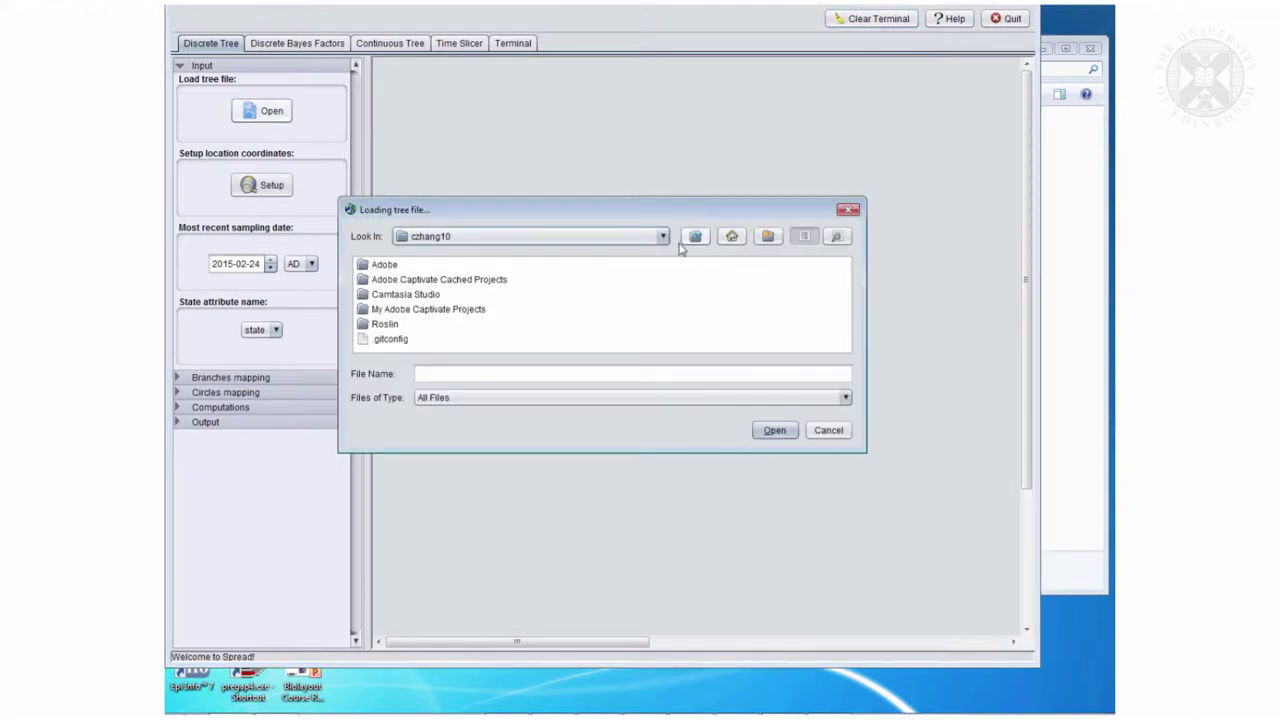
left_click(662, 236)
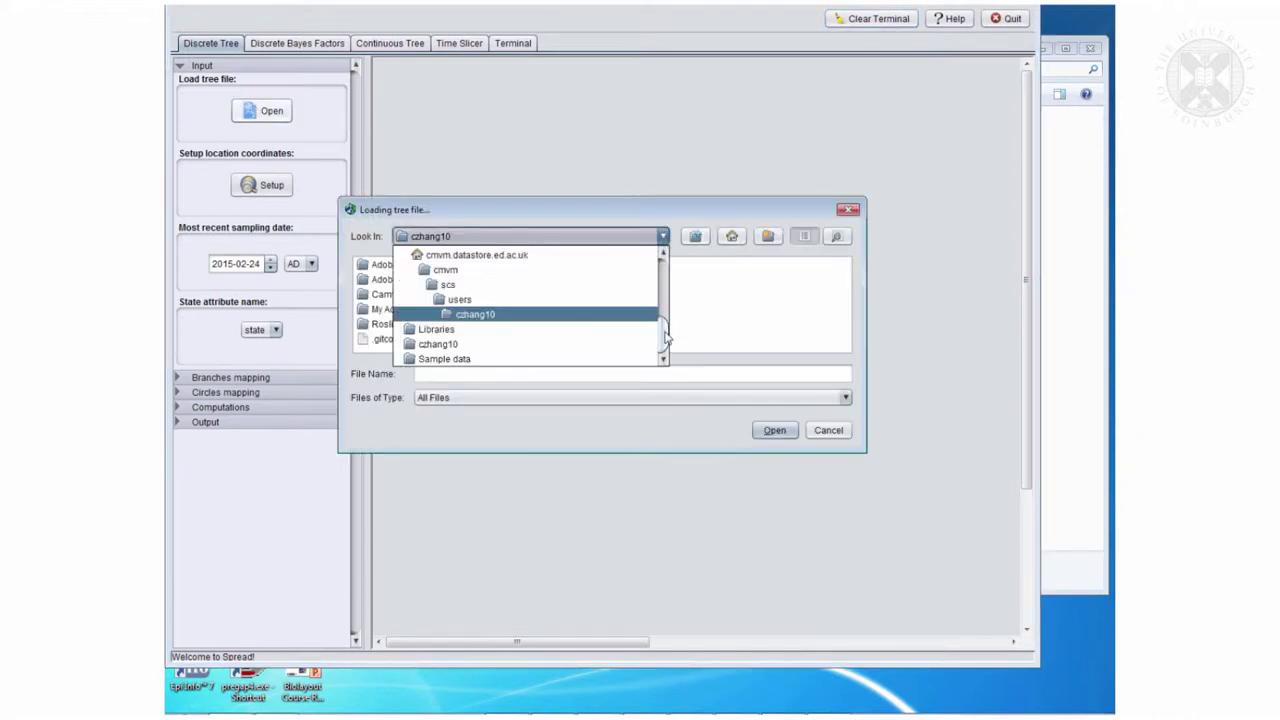
left_click_drag(666, 330, 660, 298)
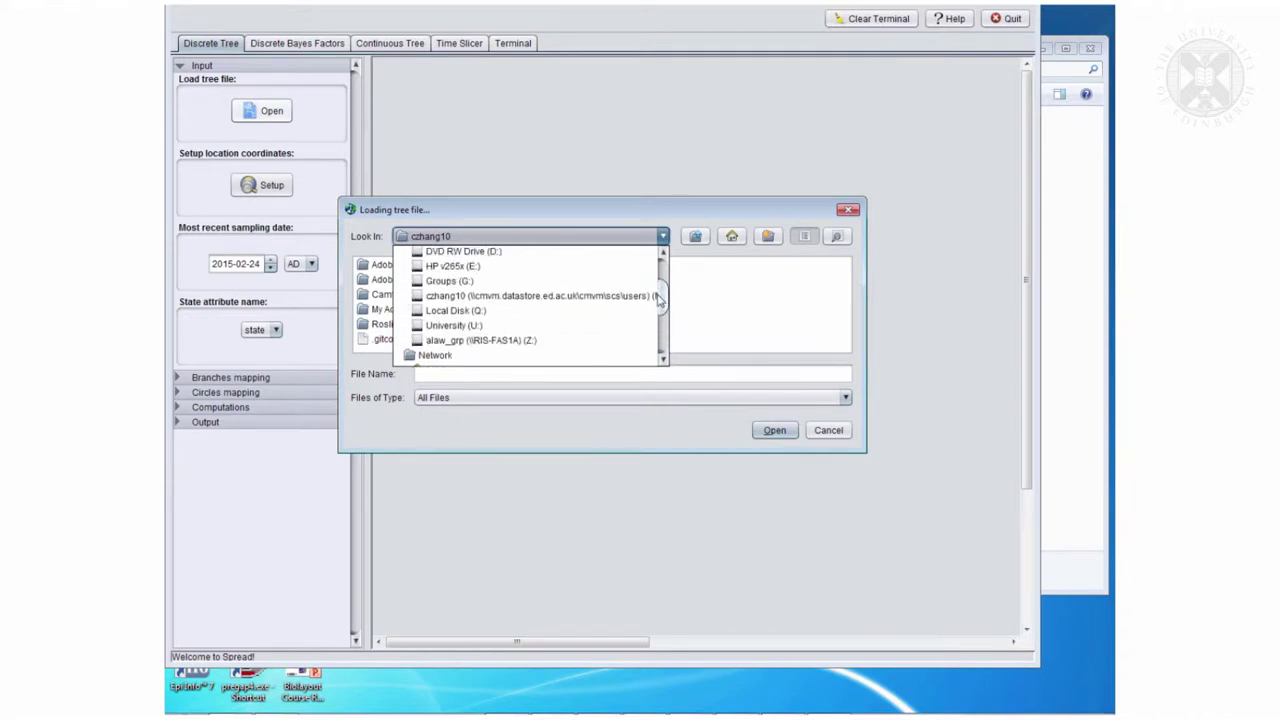
left_click_drag(660, 298, 660, 260)
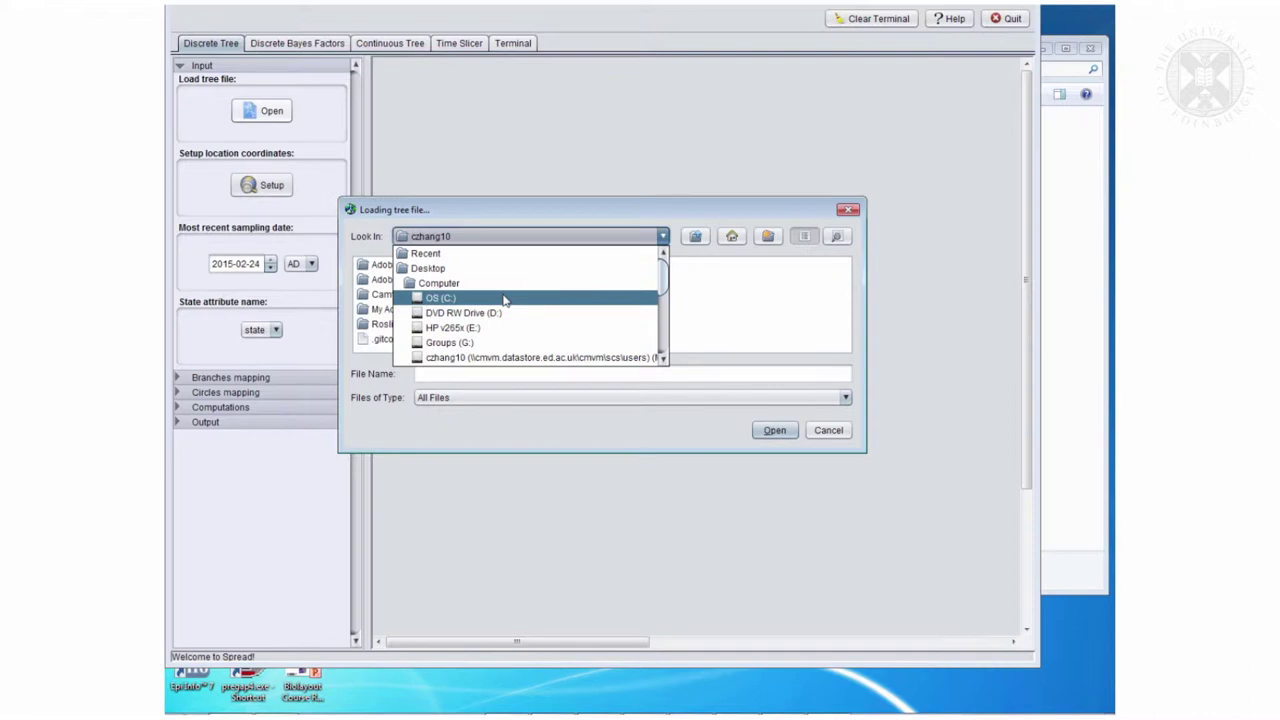
left_click(505, 300)
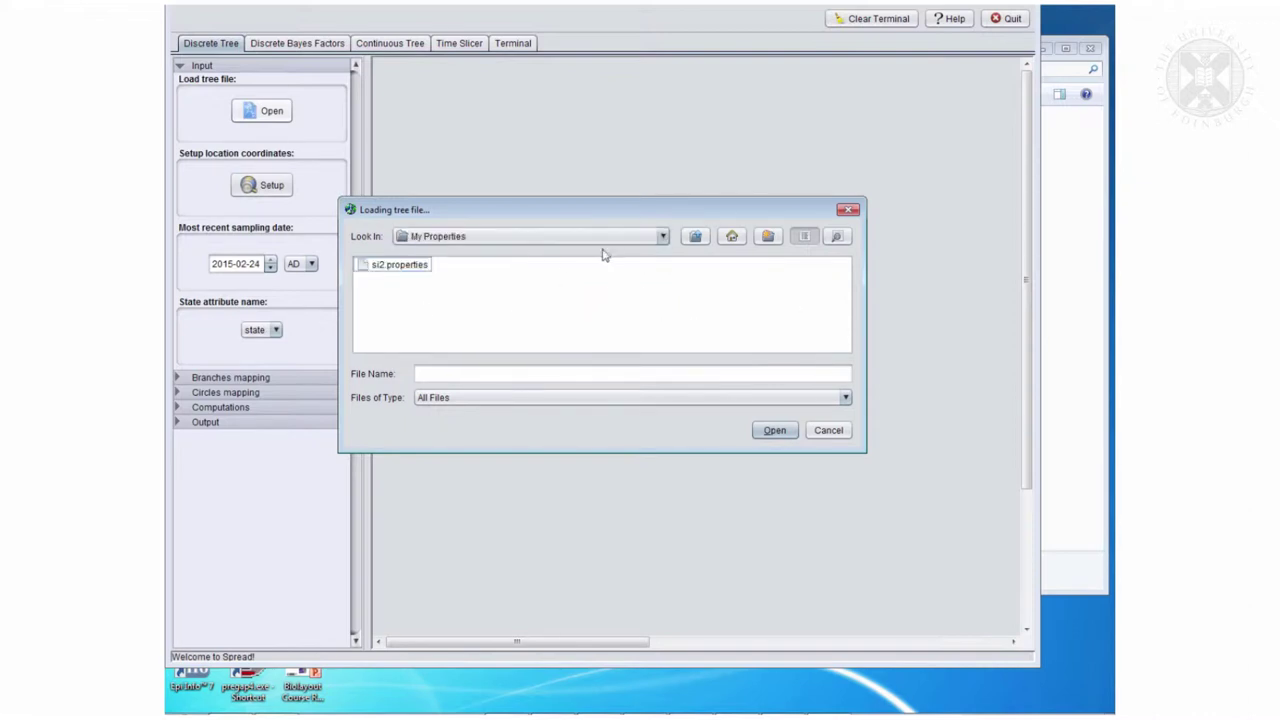
left_click(664, 236)
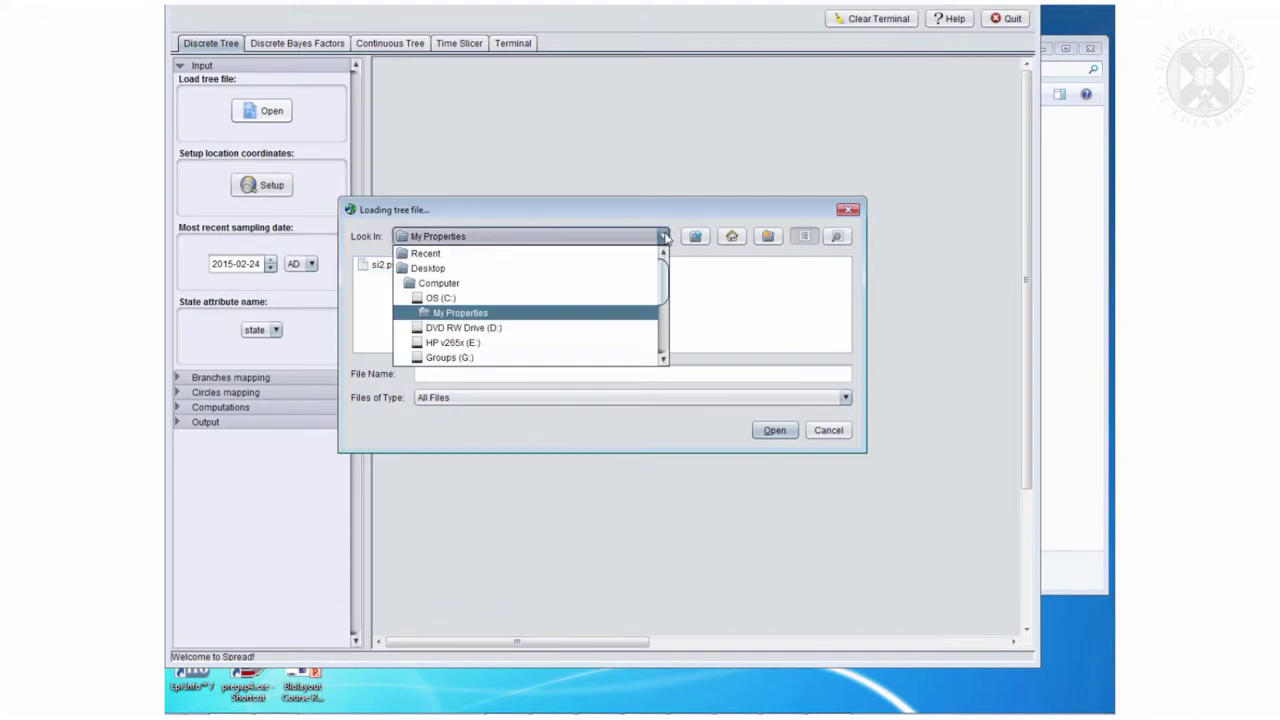
left_click(470, 301)
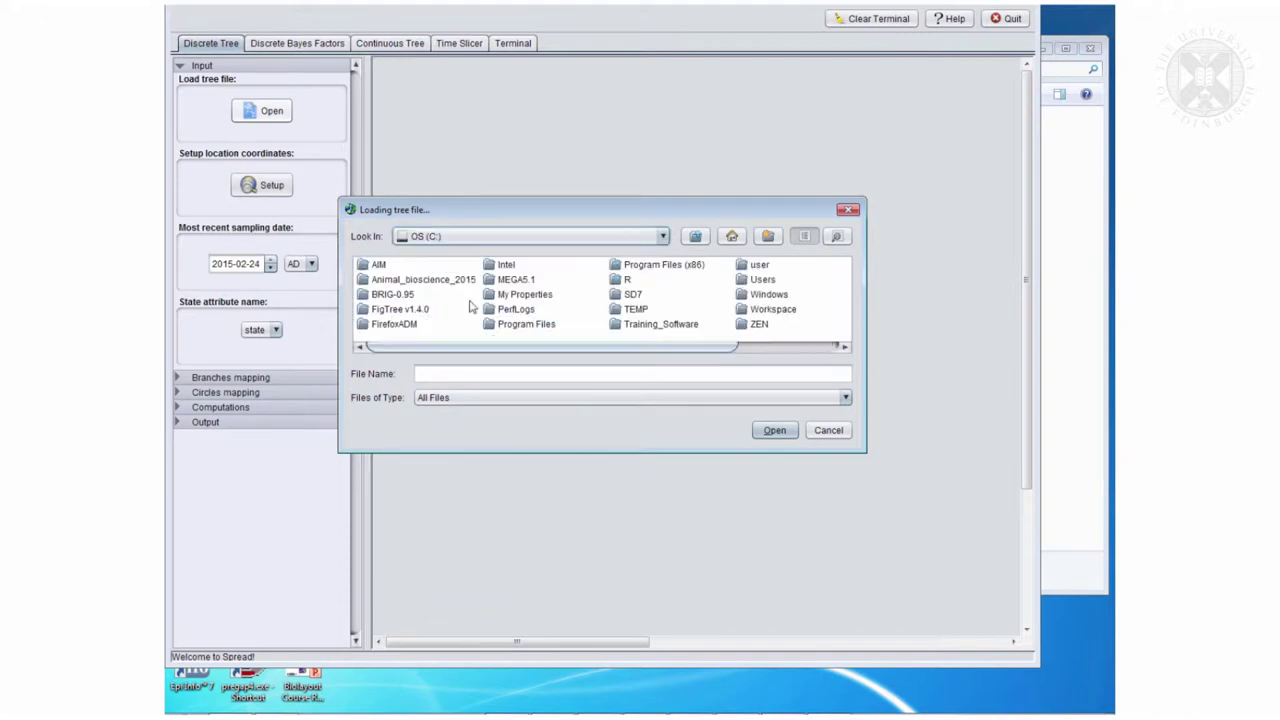
Load the H5N1 sel5regions region .tre file from Animal_bioscience_2015 > … > MCC_trees.
double_click(405, 281)
double_click(416, 310)
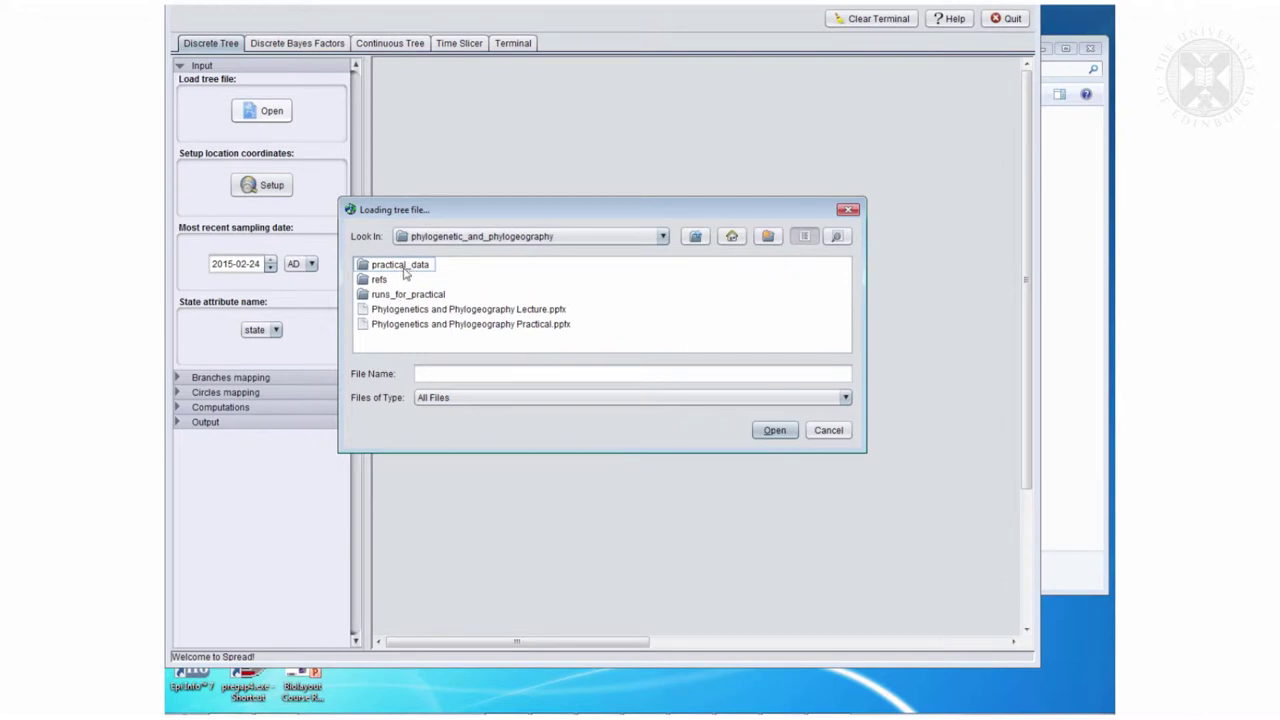
double_click(402, 265)
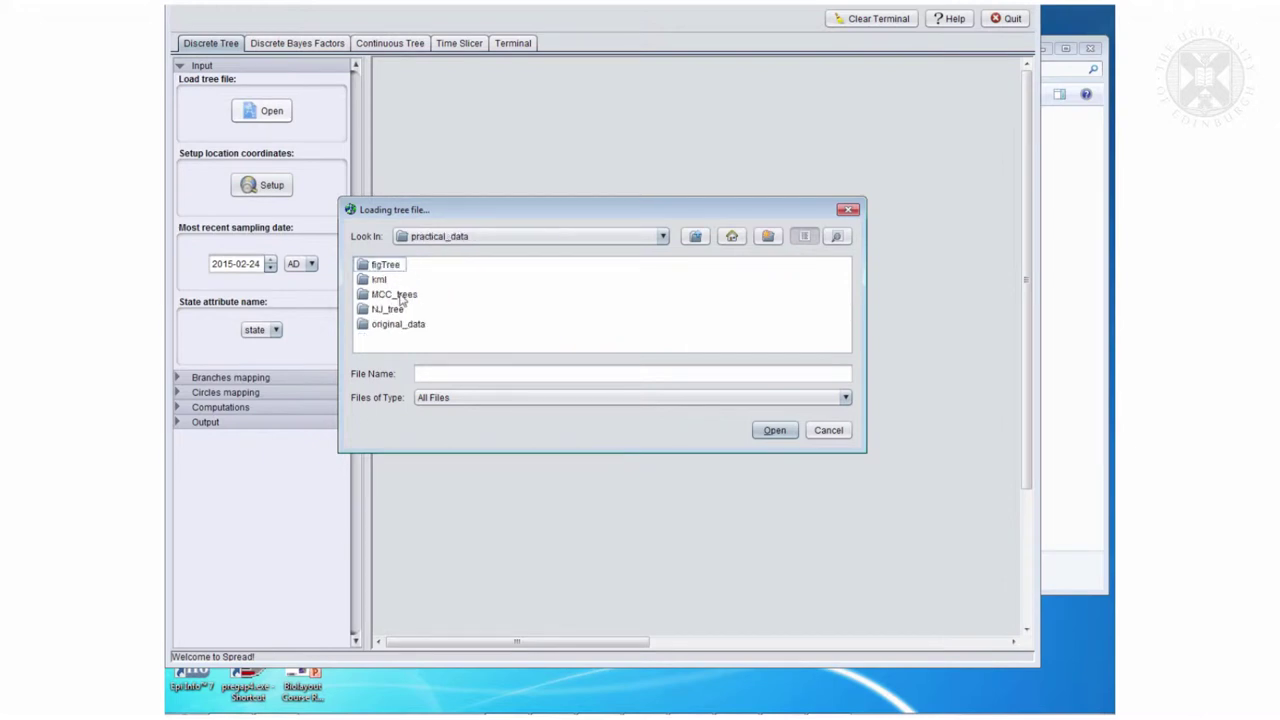
double_click(398, 296)
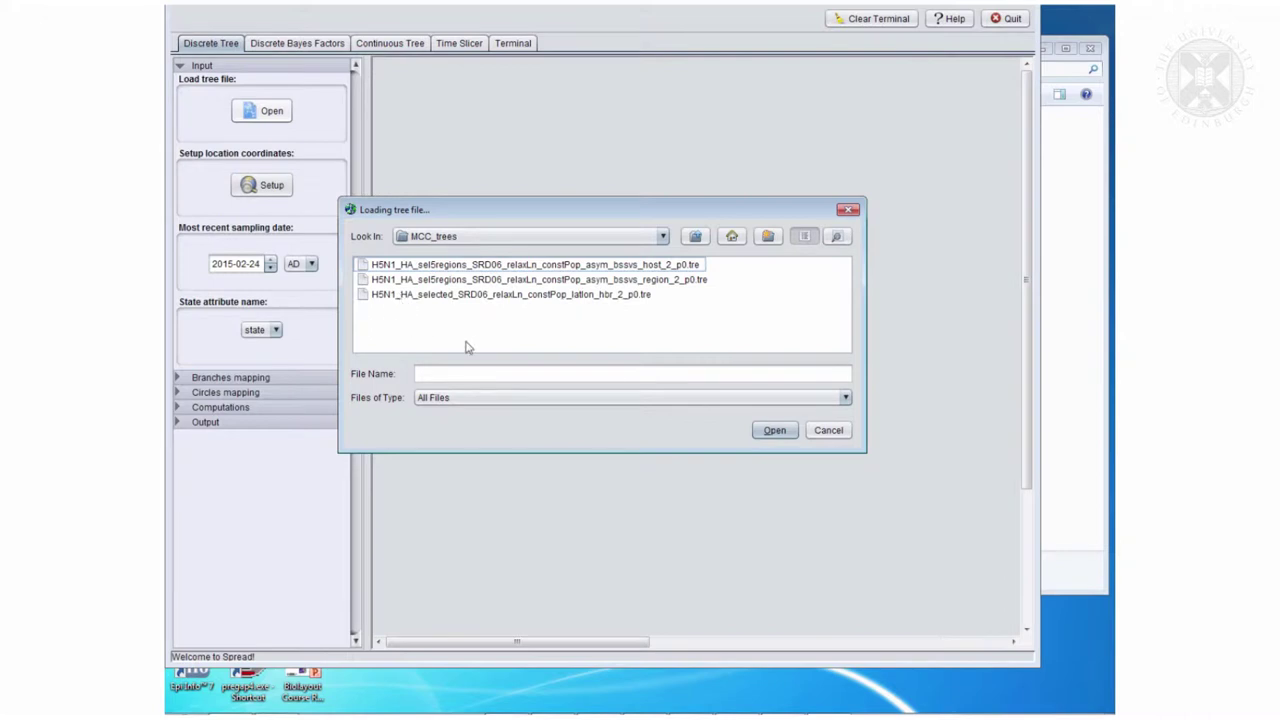
left_click(567, 280)
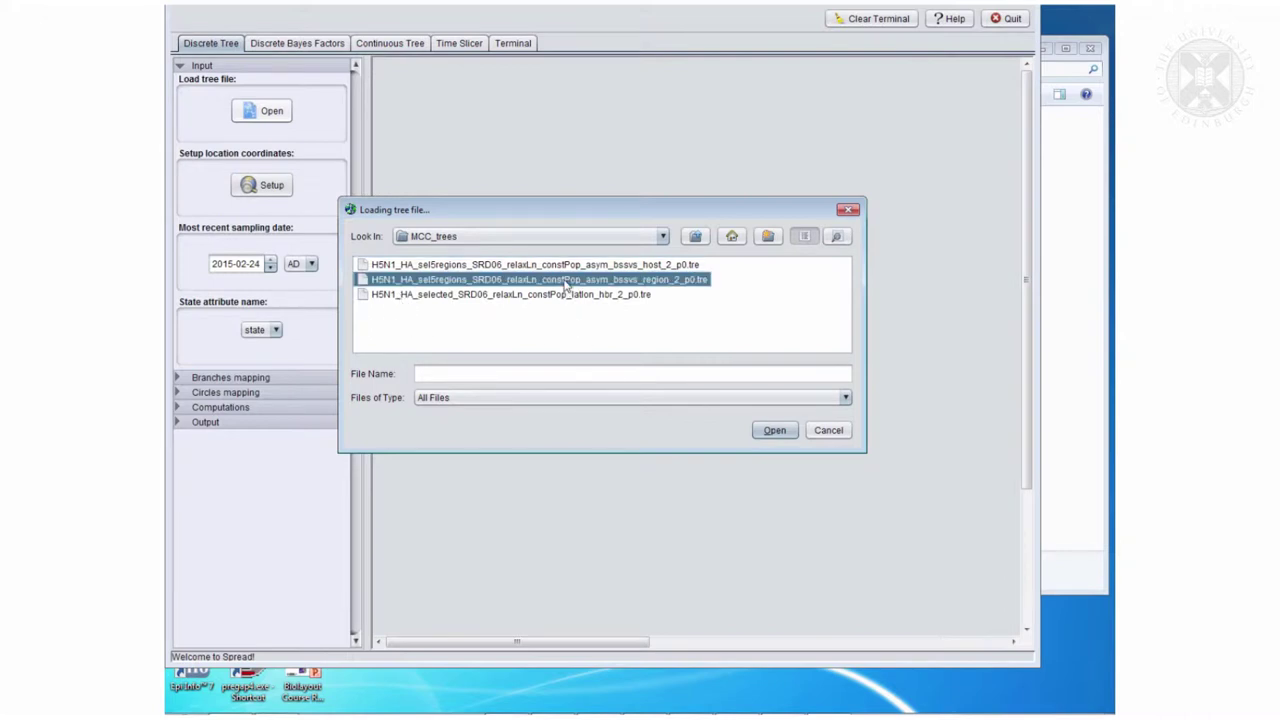
left_click(771, 433)
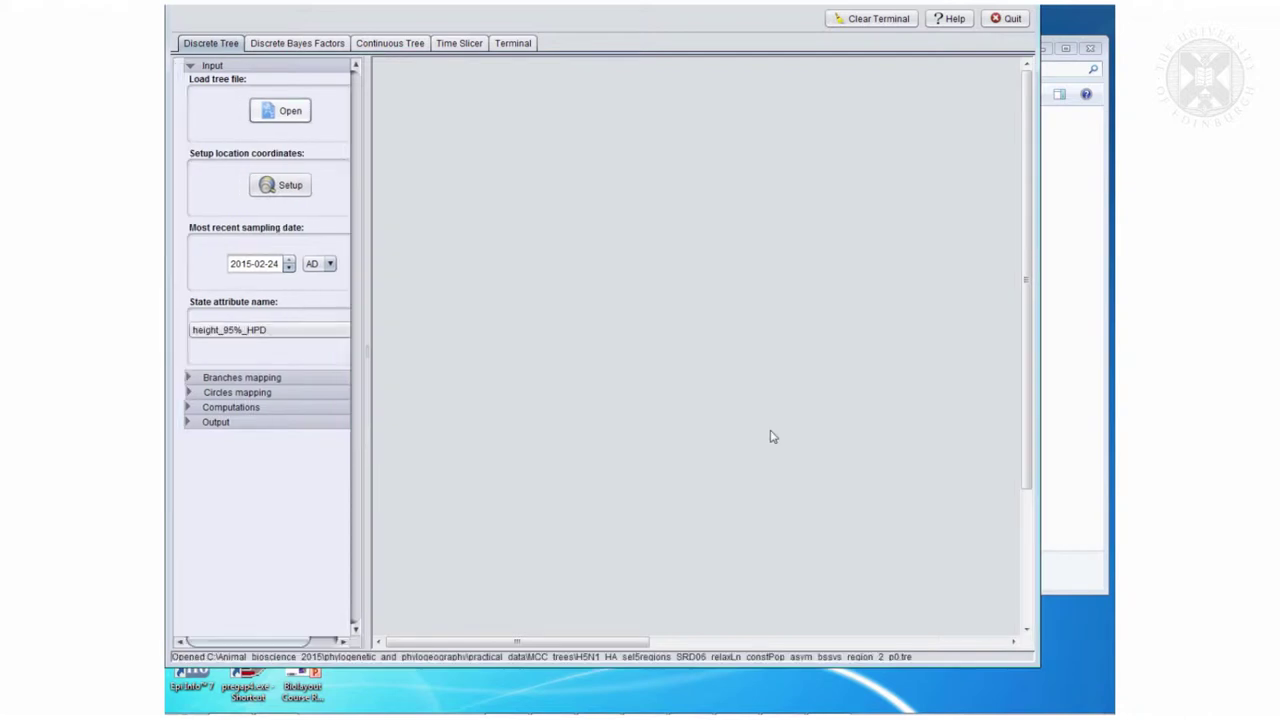
Correct the most recent sampling date to 2014-05-06.
left_click(254, 265)
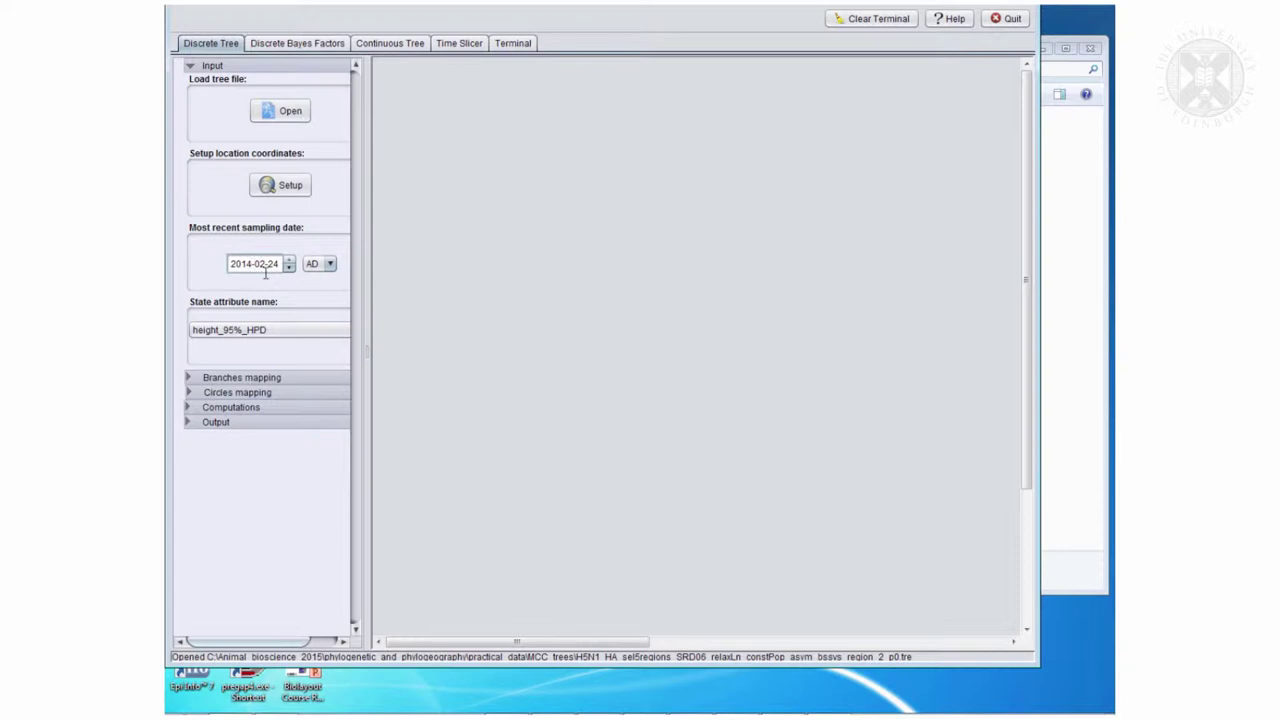
key("BackSpace")
type("6")
Choose Region as the state attribute name.
left_click(336, 333)
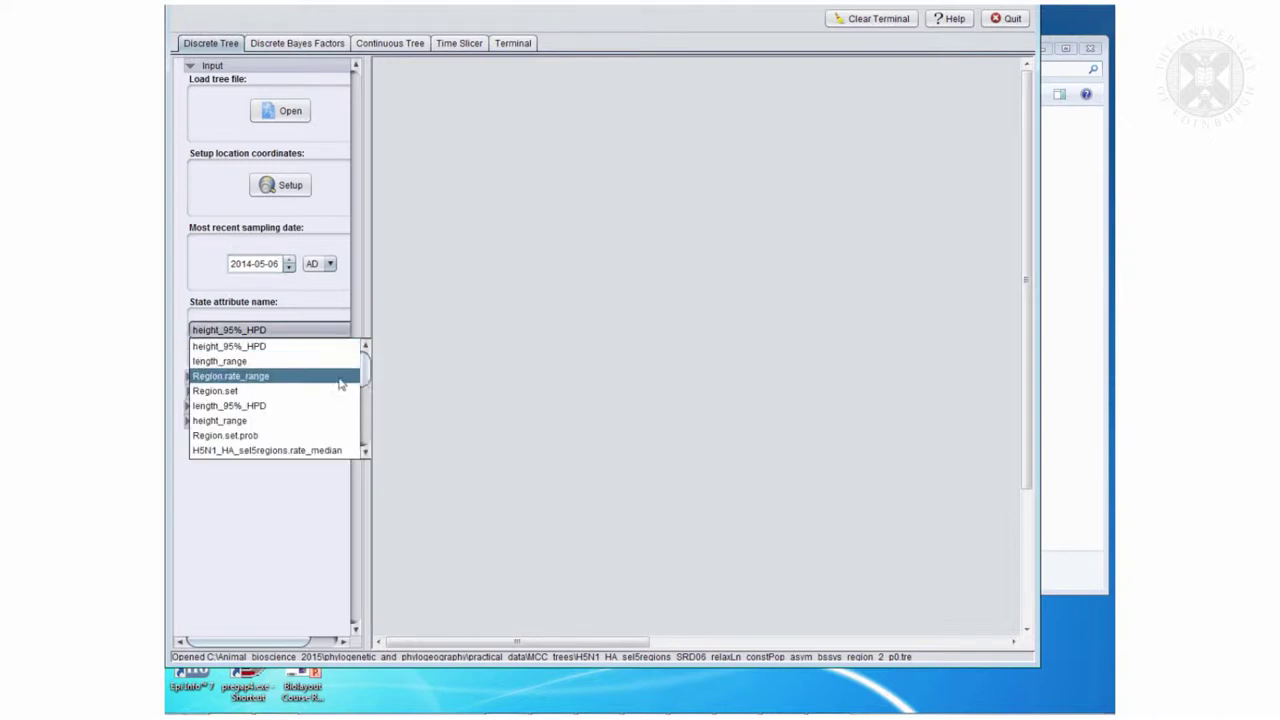
mouse_move(365, 373)
left_mouse_down()
mouse_move(366, 395)
mouse_move(357, 363)
left_mouse_up()
left_click_drag(357, 360, 358, 414)
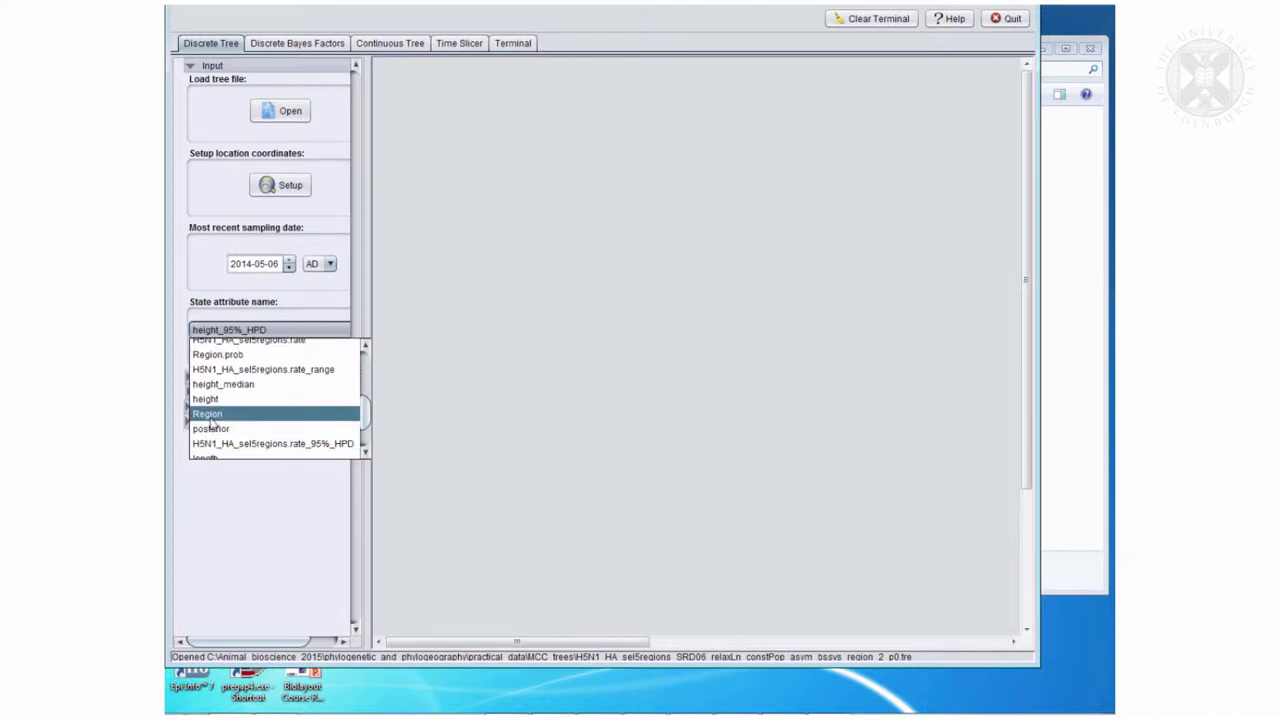
left_click(208, 414)
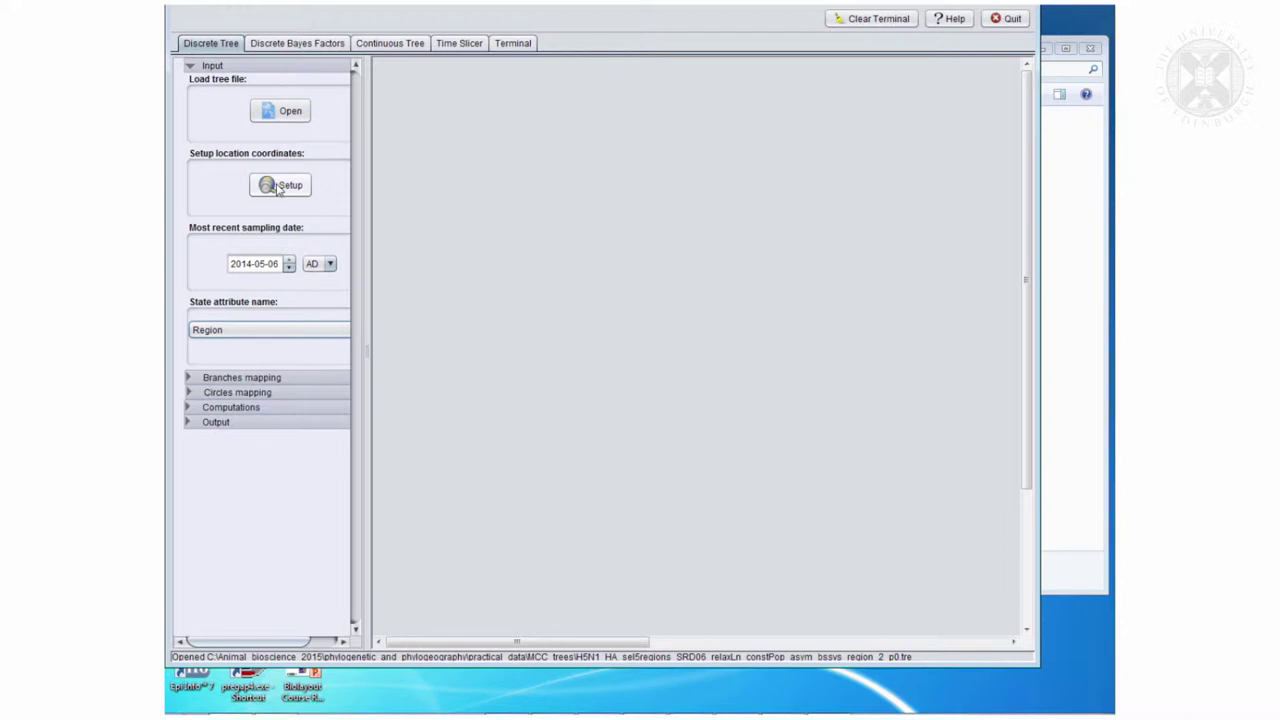
left_click(280, 187)
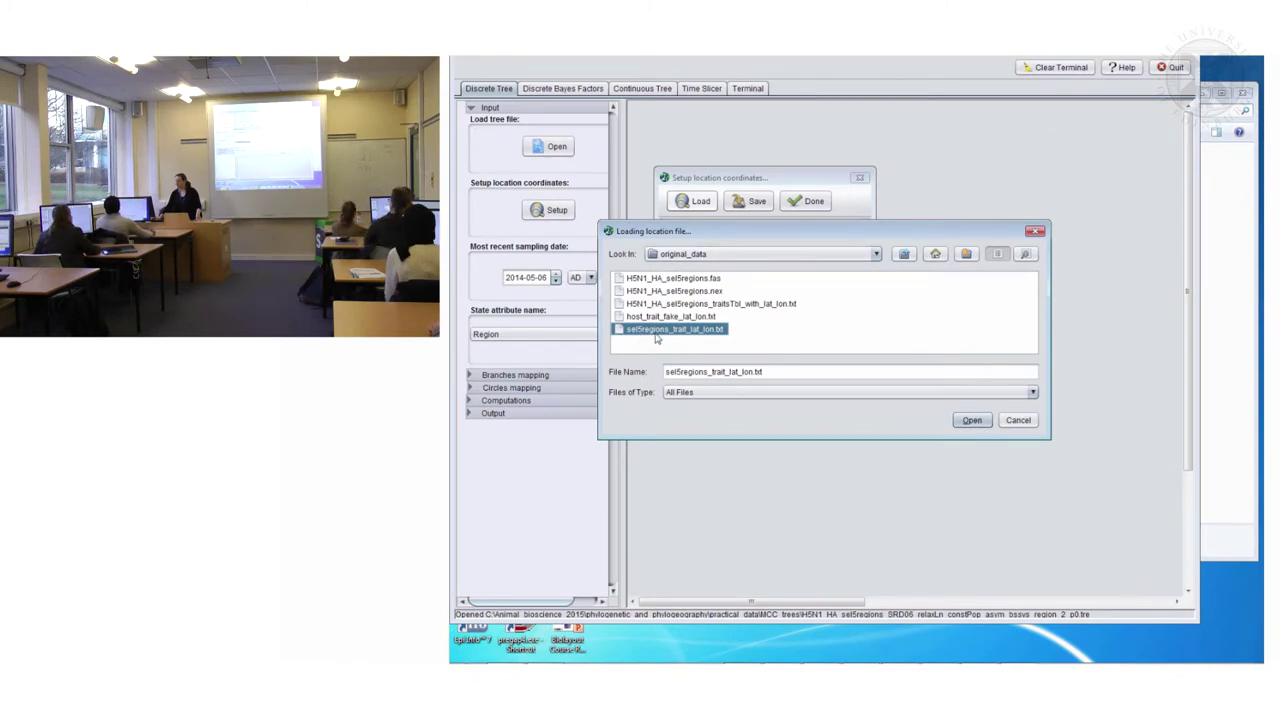
Load sel5regions_trait_lat_lon.txt coordinates for the five regions and confirm them.
left_click(970, 421)
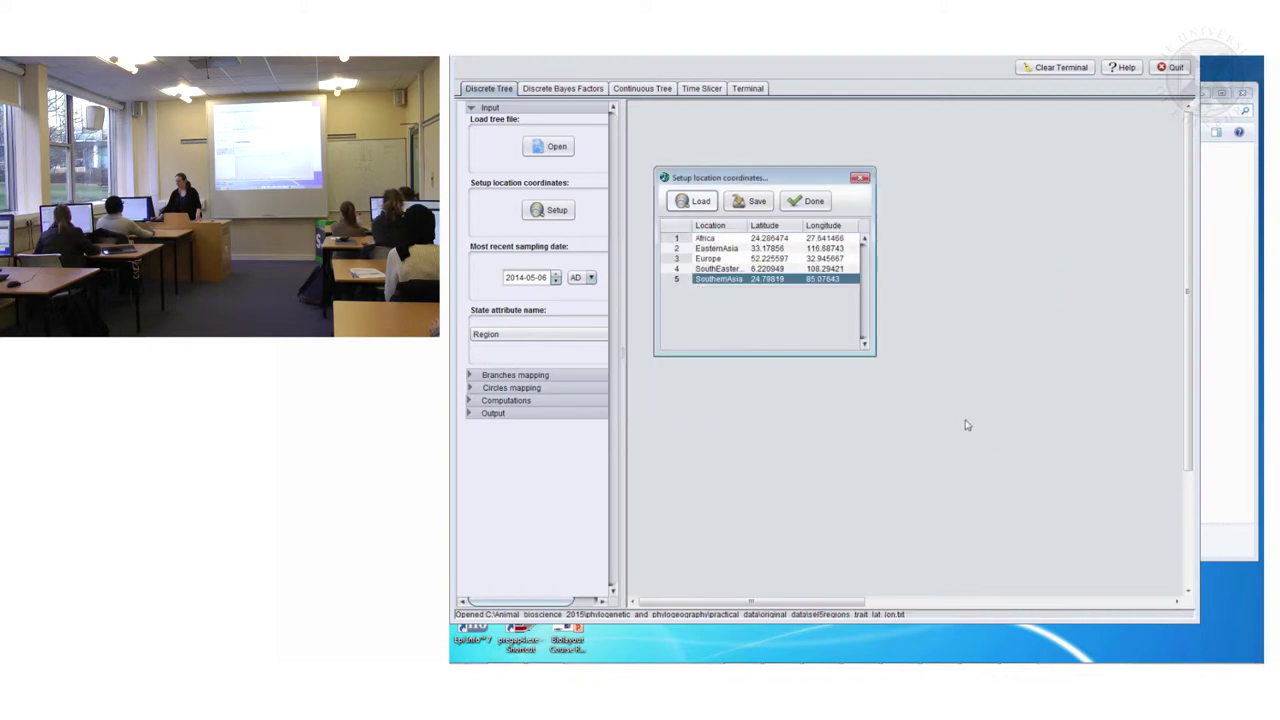
left_click_drag(875, 354, 997, 392)
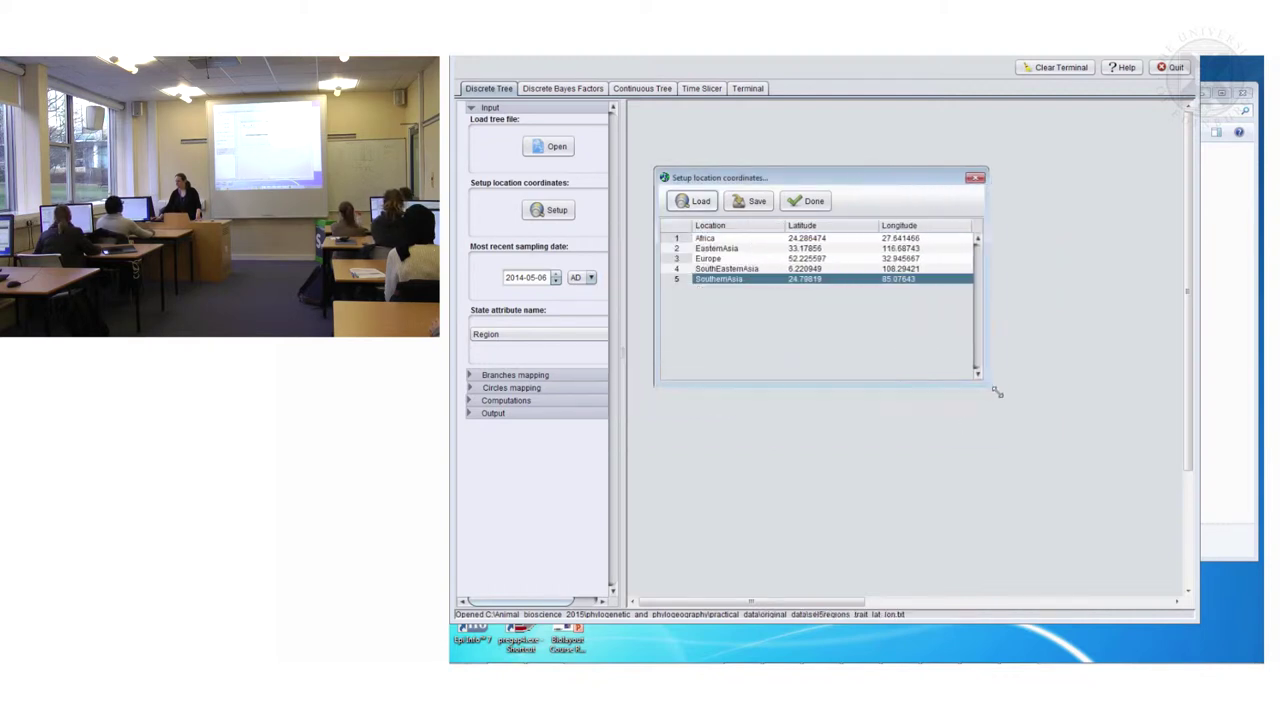
left_click(815, 202)
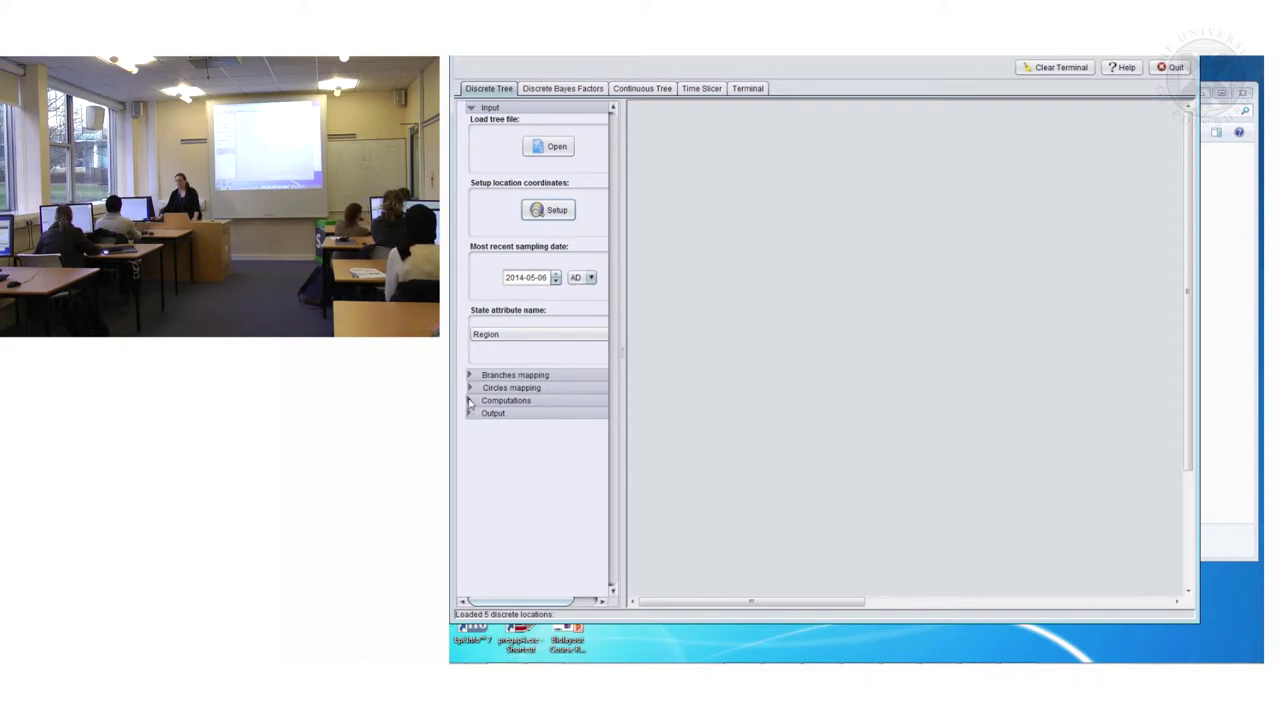
Name the output KML file regions_output.kml in the Output settings.
left_click(470, 401)
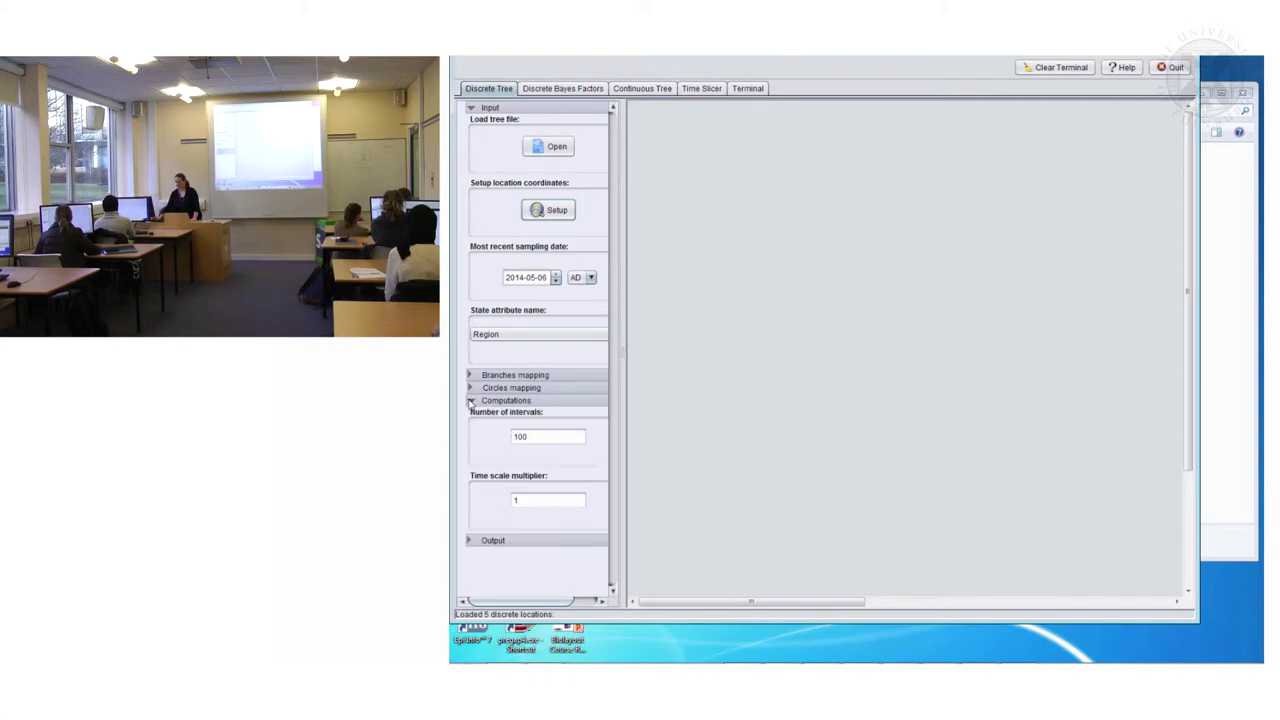
left_click(470, 401)
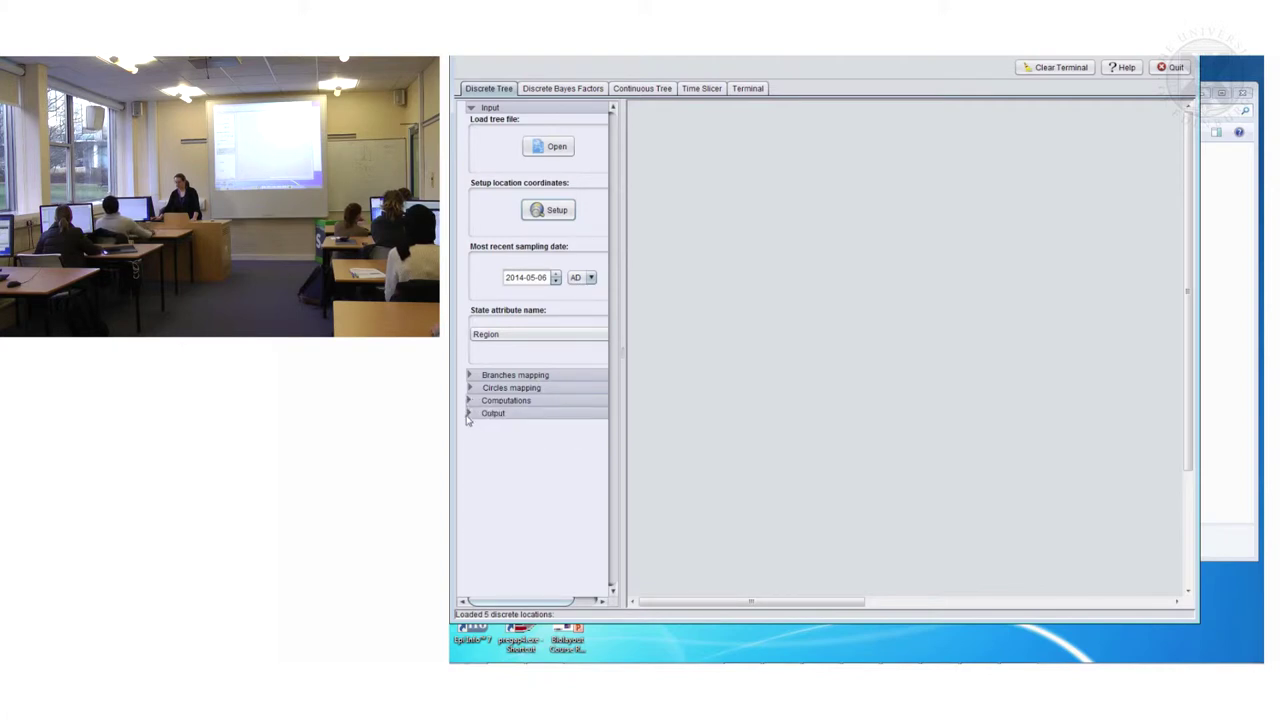
left_click(467, 415)
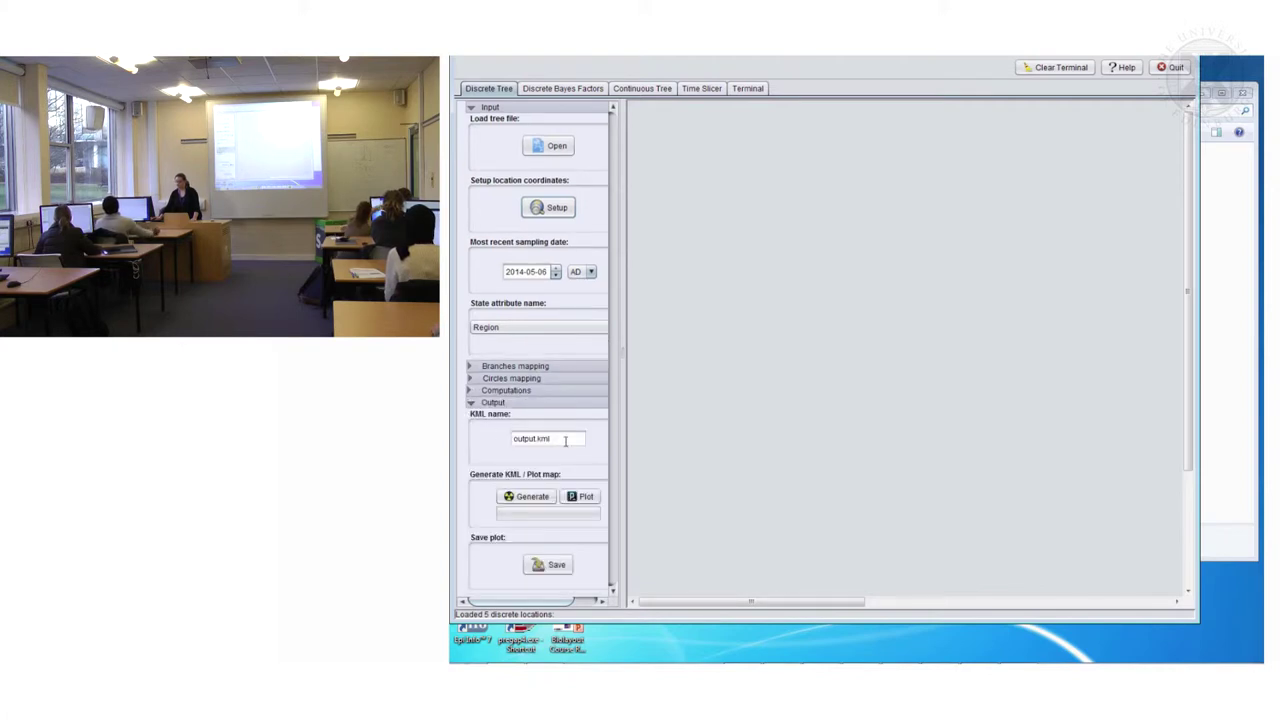
left_click(564, 438)
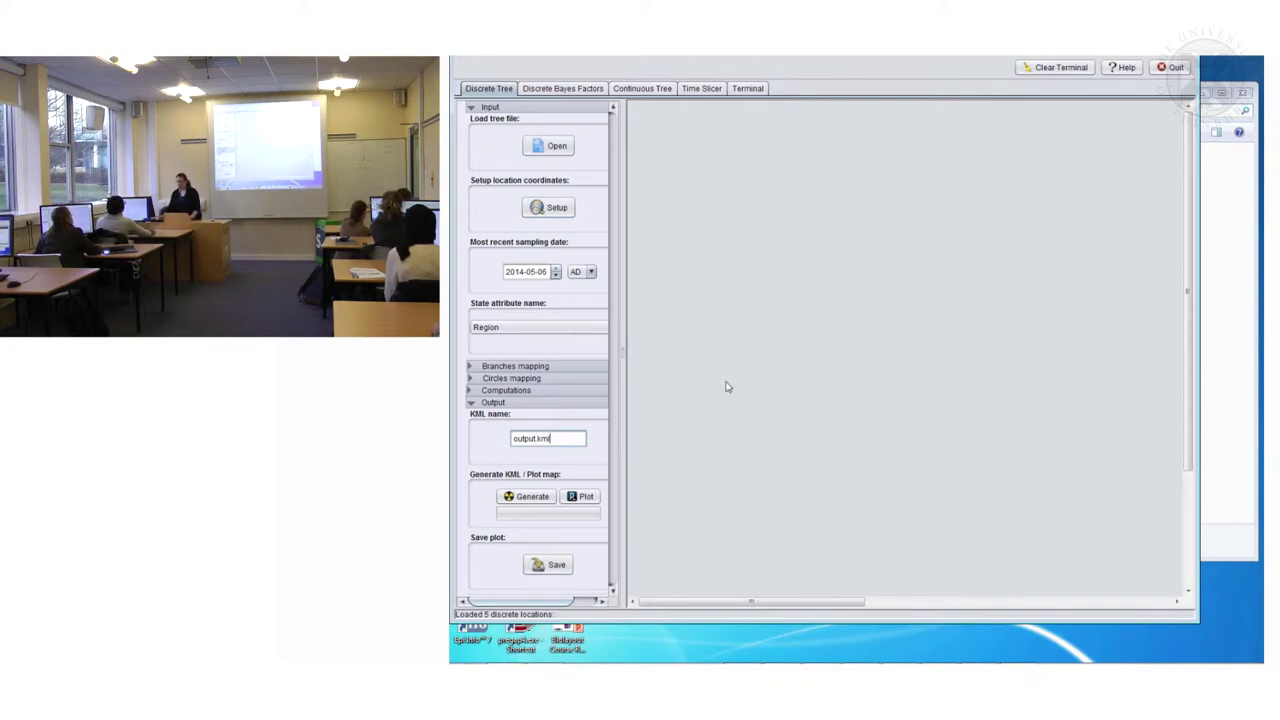
type("regi")
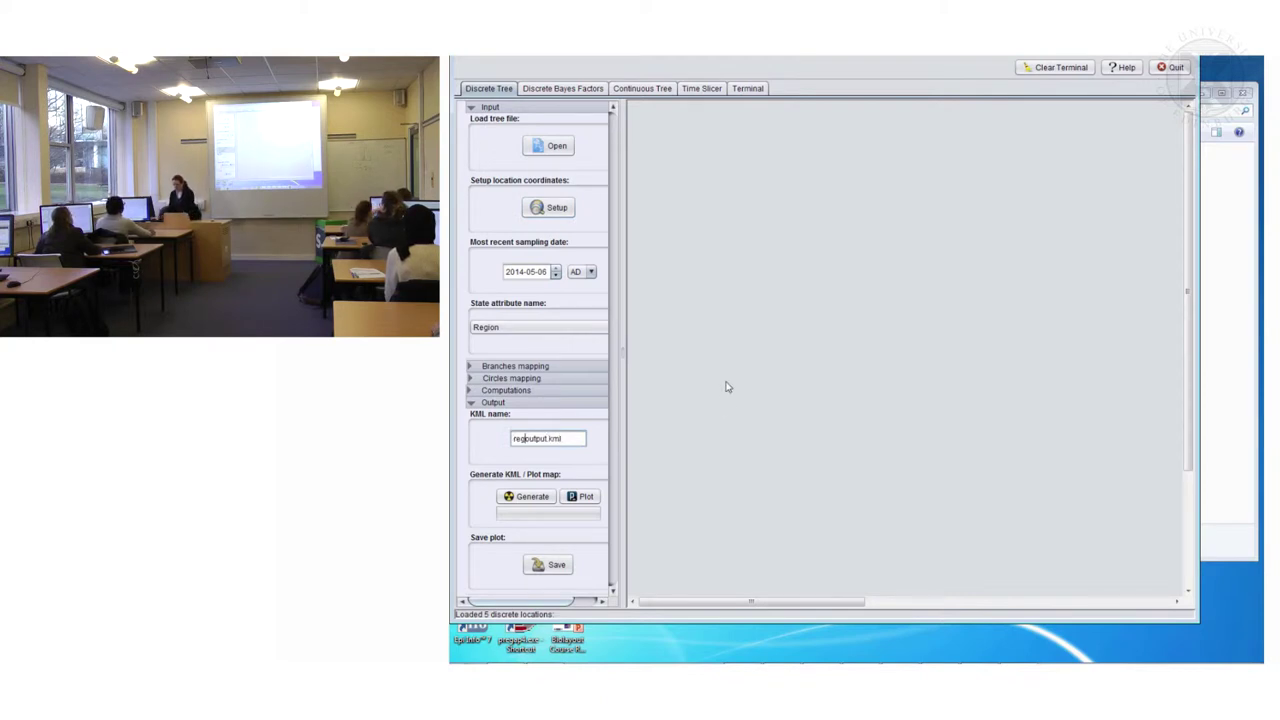
type("ons_")
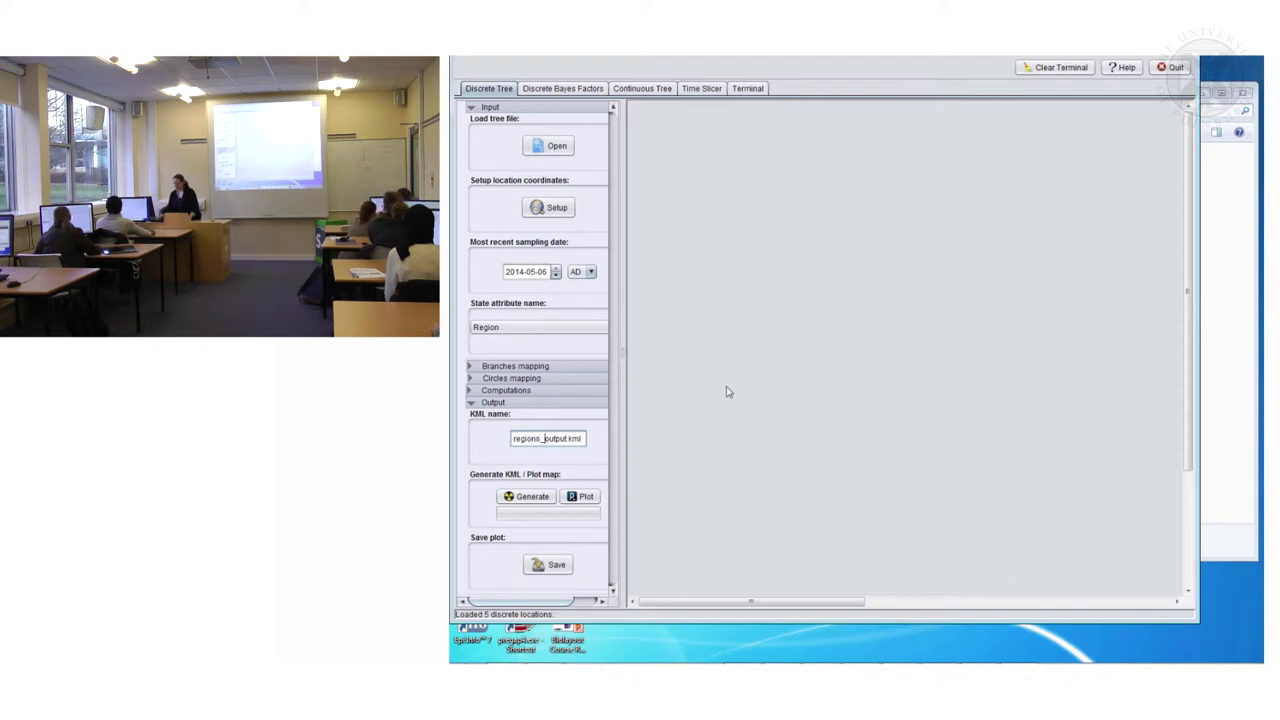
Generate the KML, plot the five-region diffusion map panned to Asia, and close SPREAD.
left_click(527, 497)
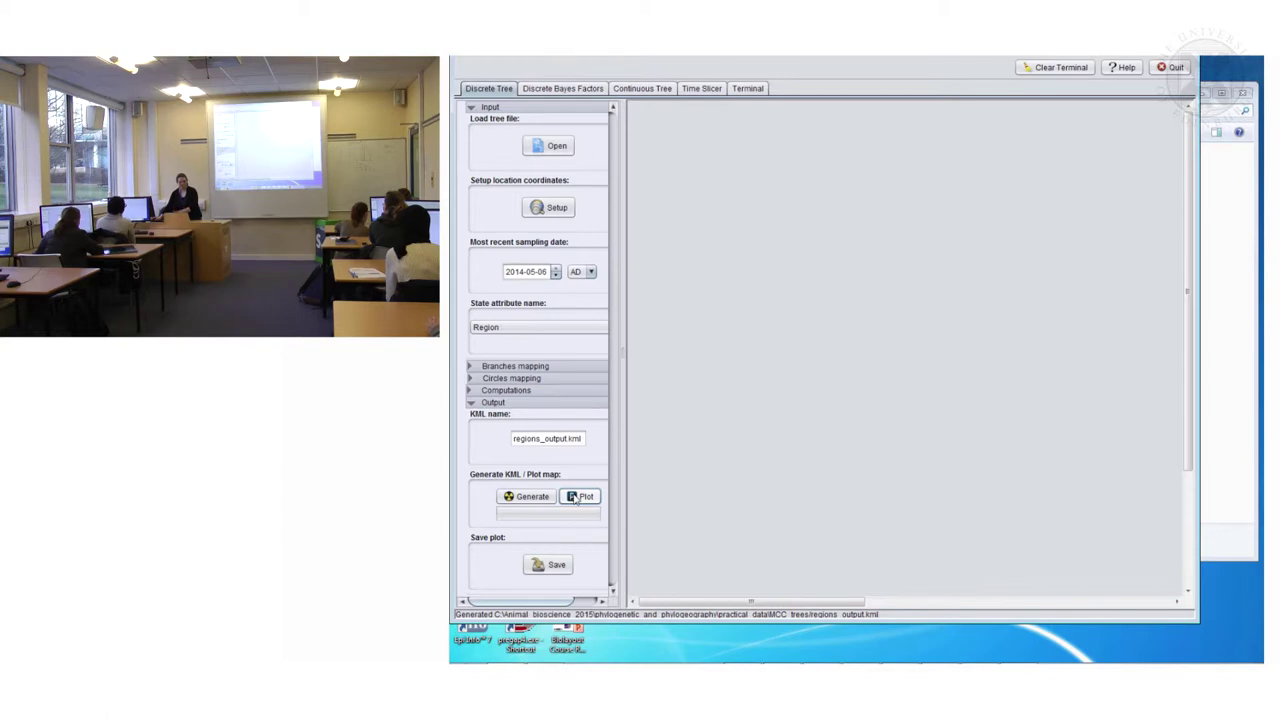
left_click(578, 497)
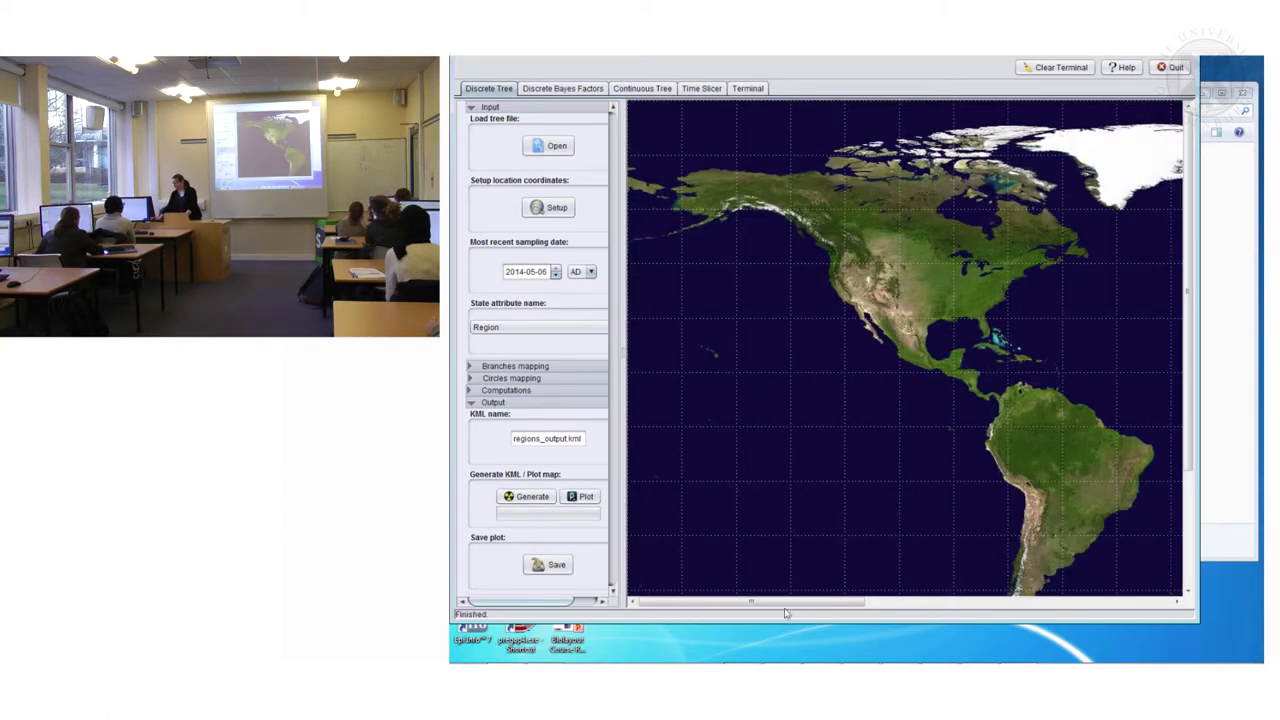
mouse_move(789, 601)
left_mouse_down()
mouse_move(1085, 588)
mouse_move(1048, 584)
left_mouse_up()
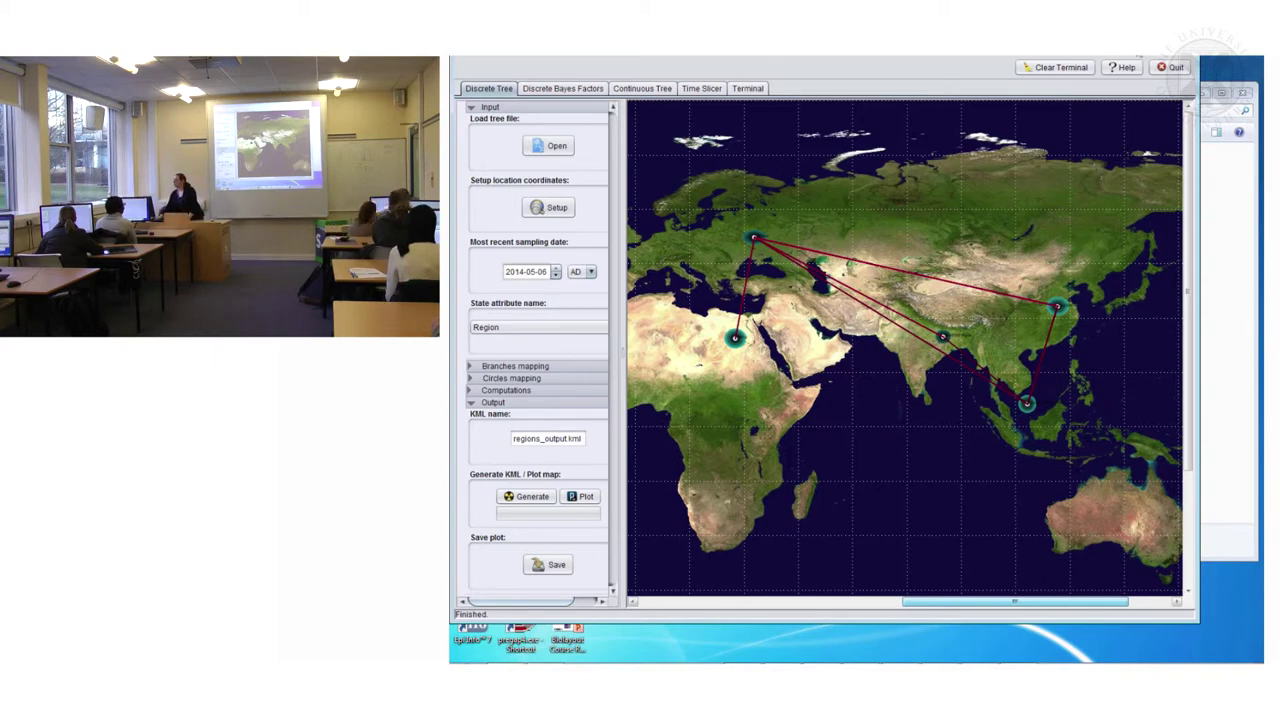
left_click(1170, 67)
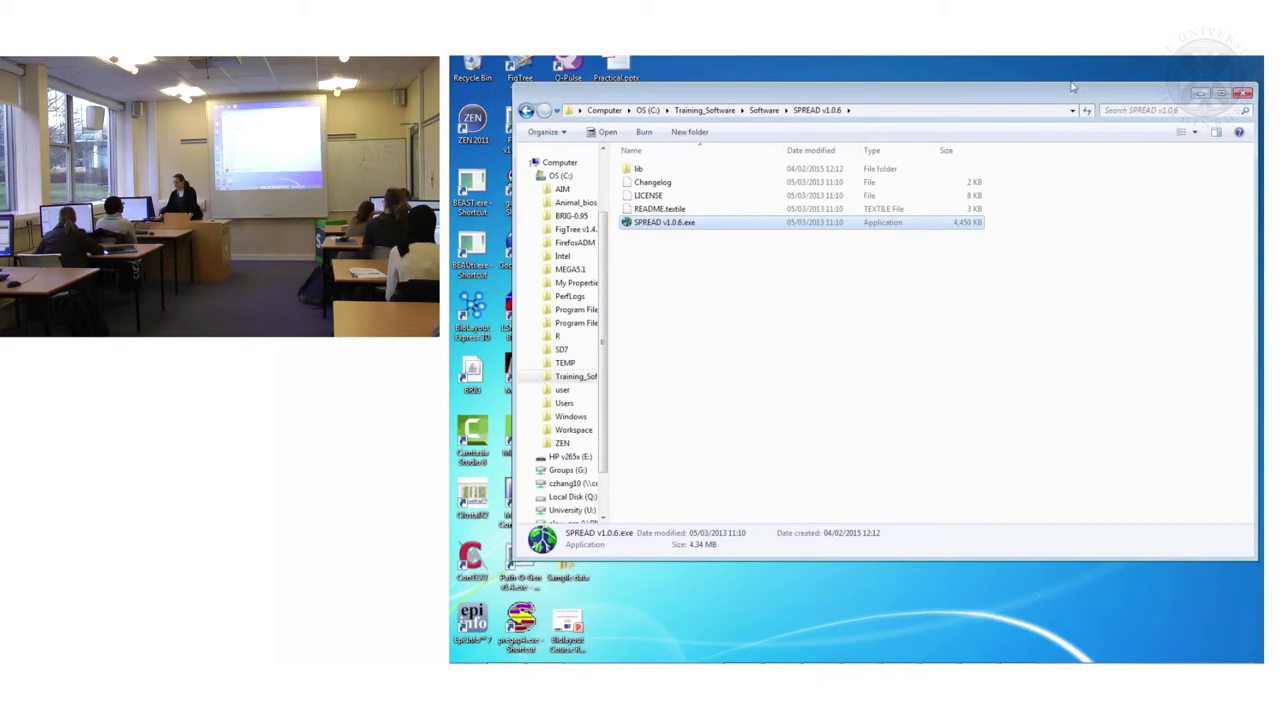
Locate the new regions_output.kml in MCC_trees and uncover the Google Earth desktop shortcut.
left_click(572, 202)
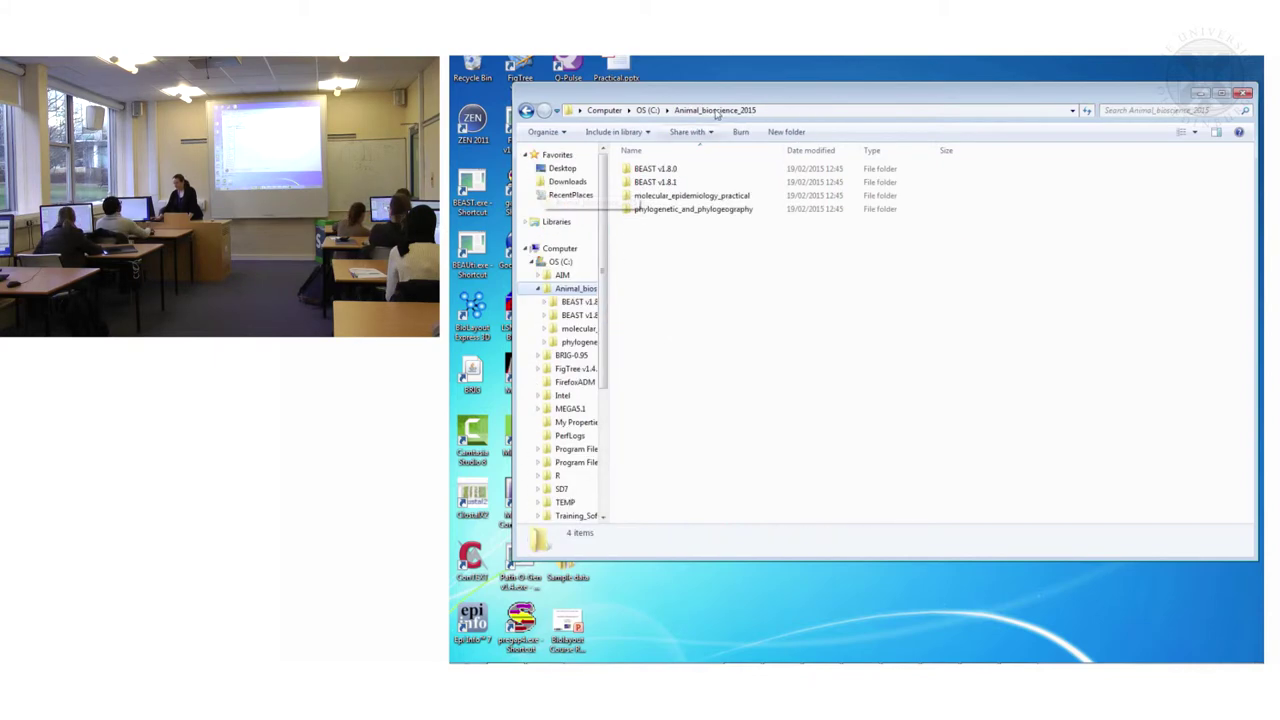
double_click(680, 211)
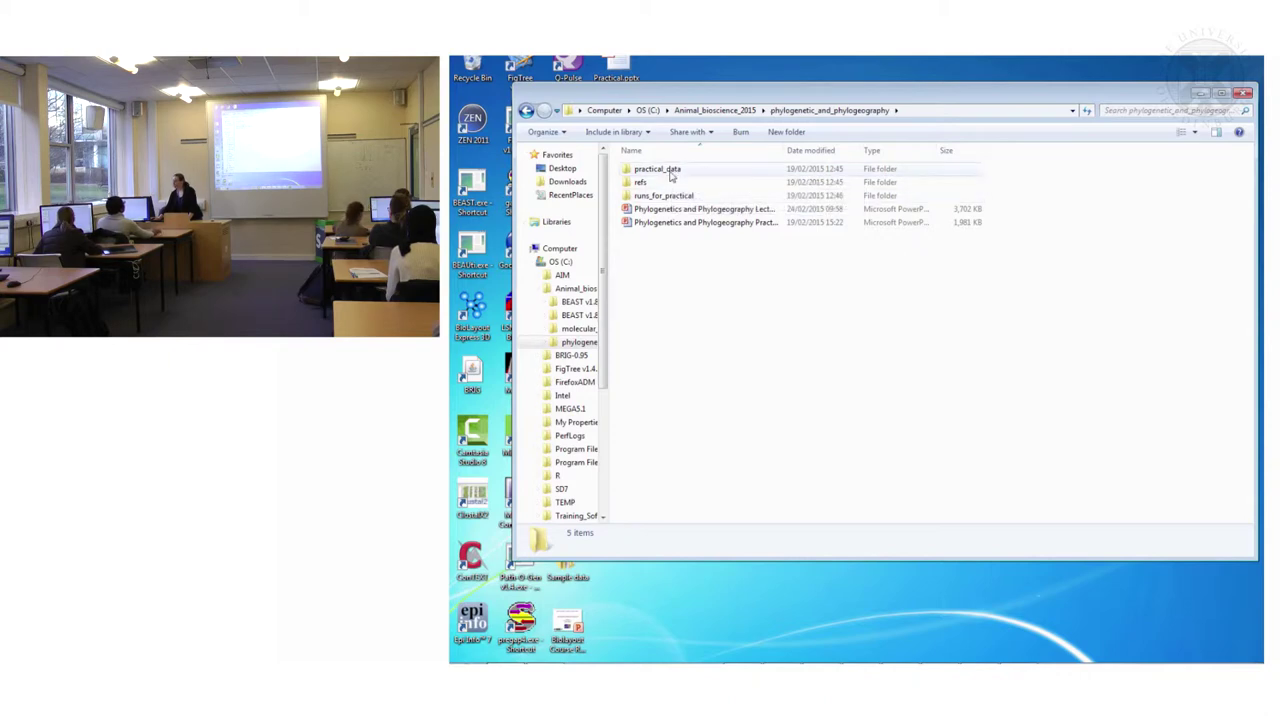
double_click(660, 169)
double_click(655, 196)
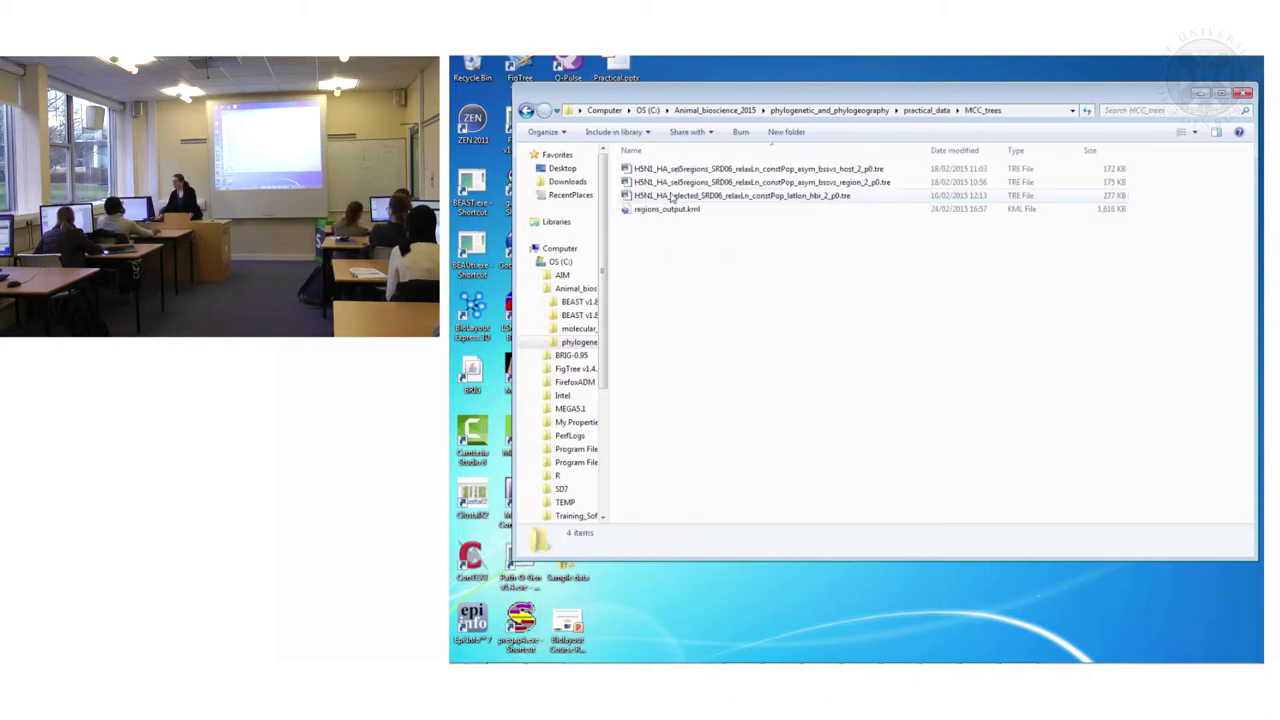
left_click(676, 214)
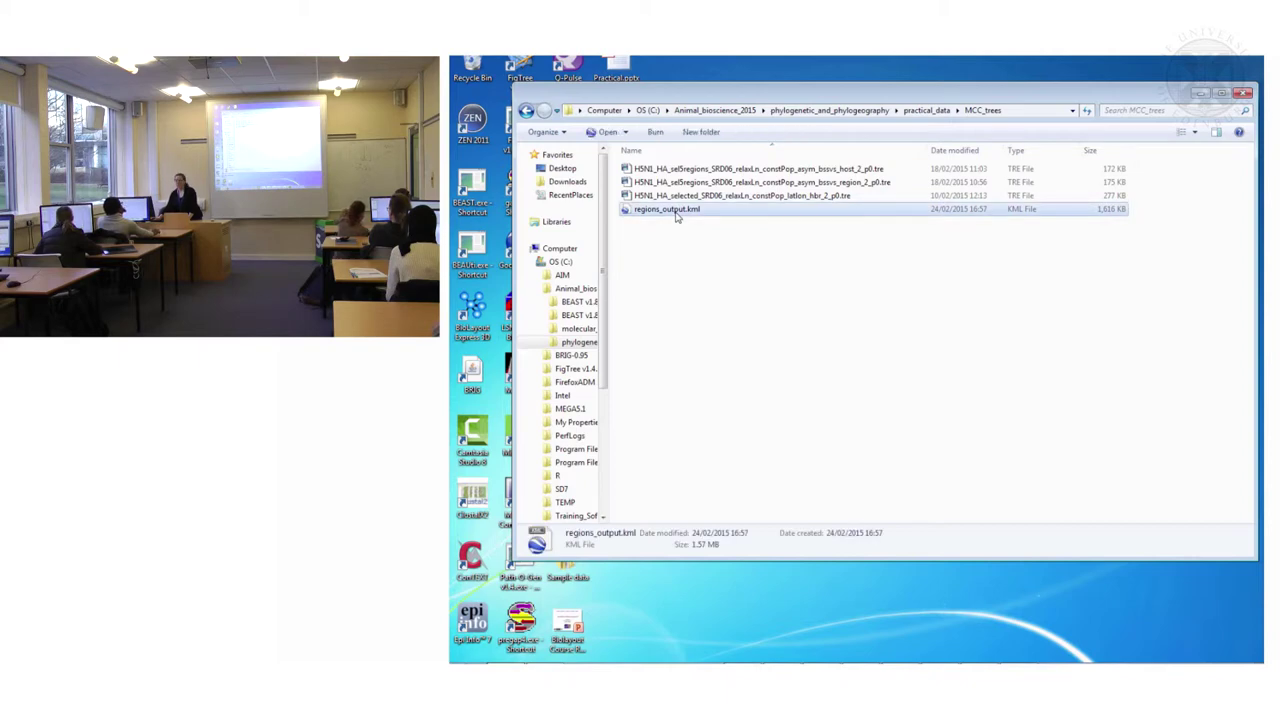
right_click(676, 216)
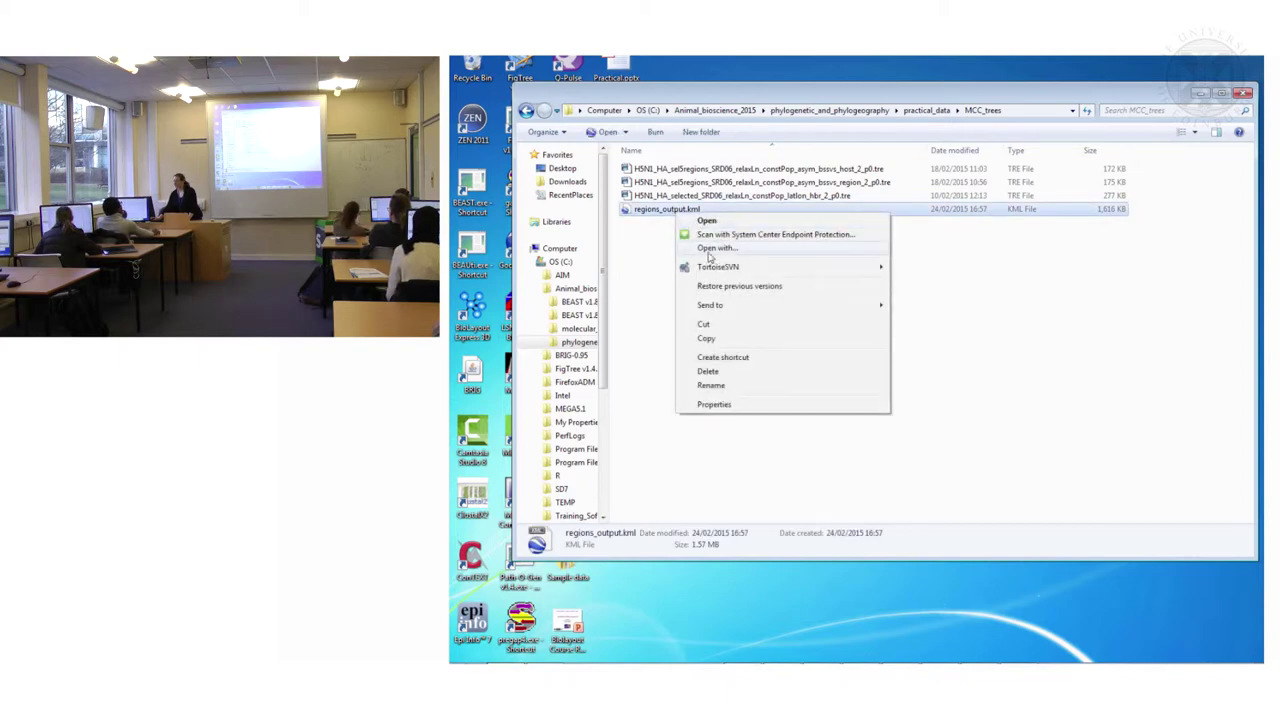
left_click_drag(666, 96, 859, 76)
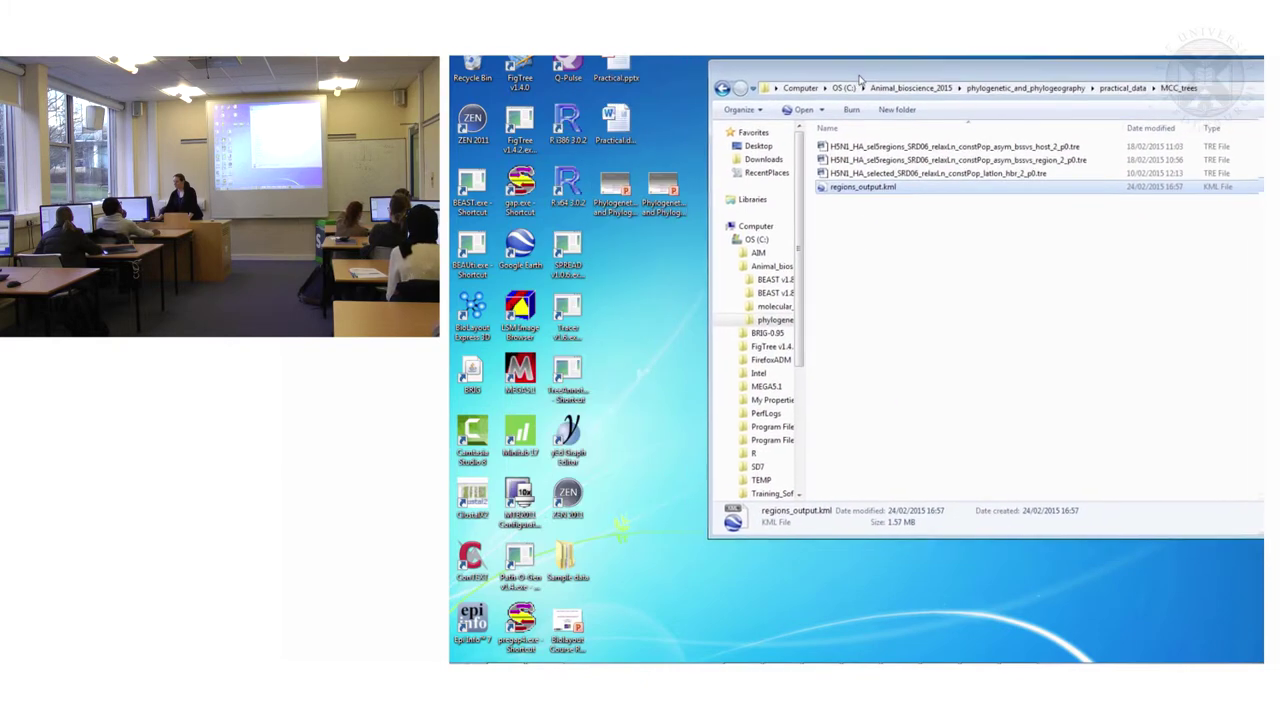
left_click(651, 290)
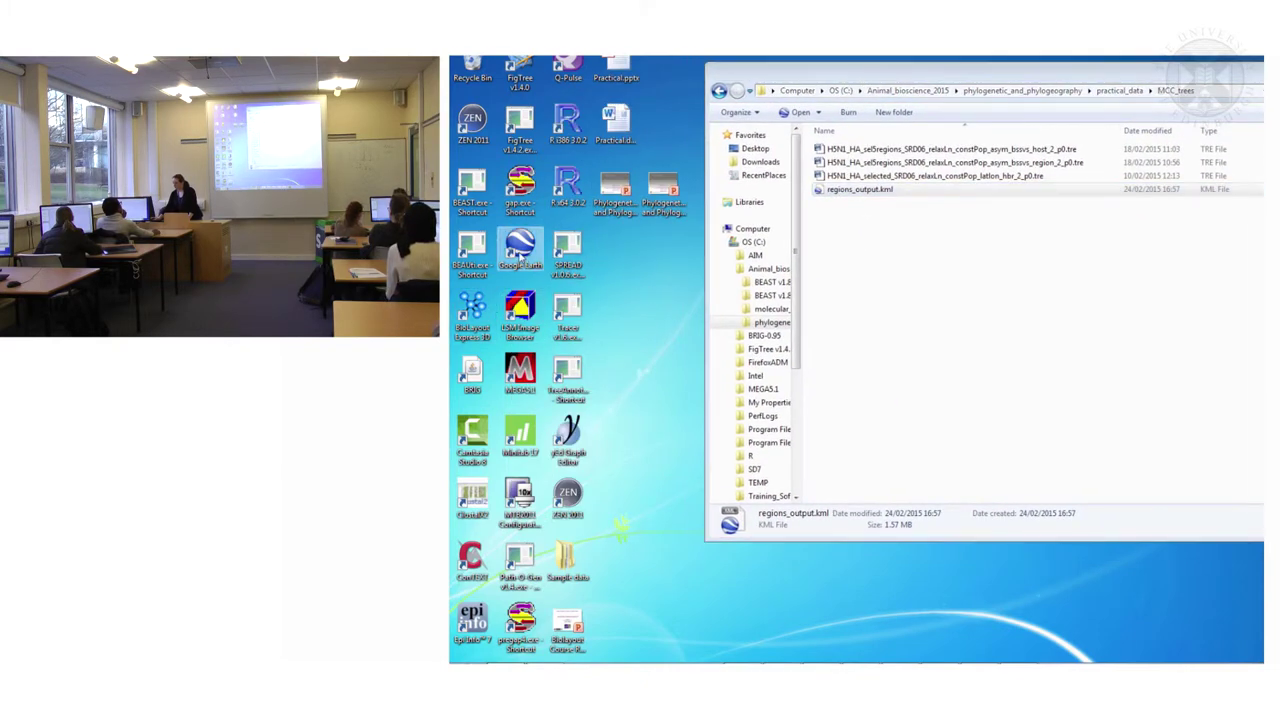
Launch Google Earth, dismiss the Start-Up Tip and enlarge its window.
double_click(520, 248)
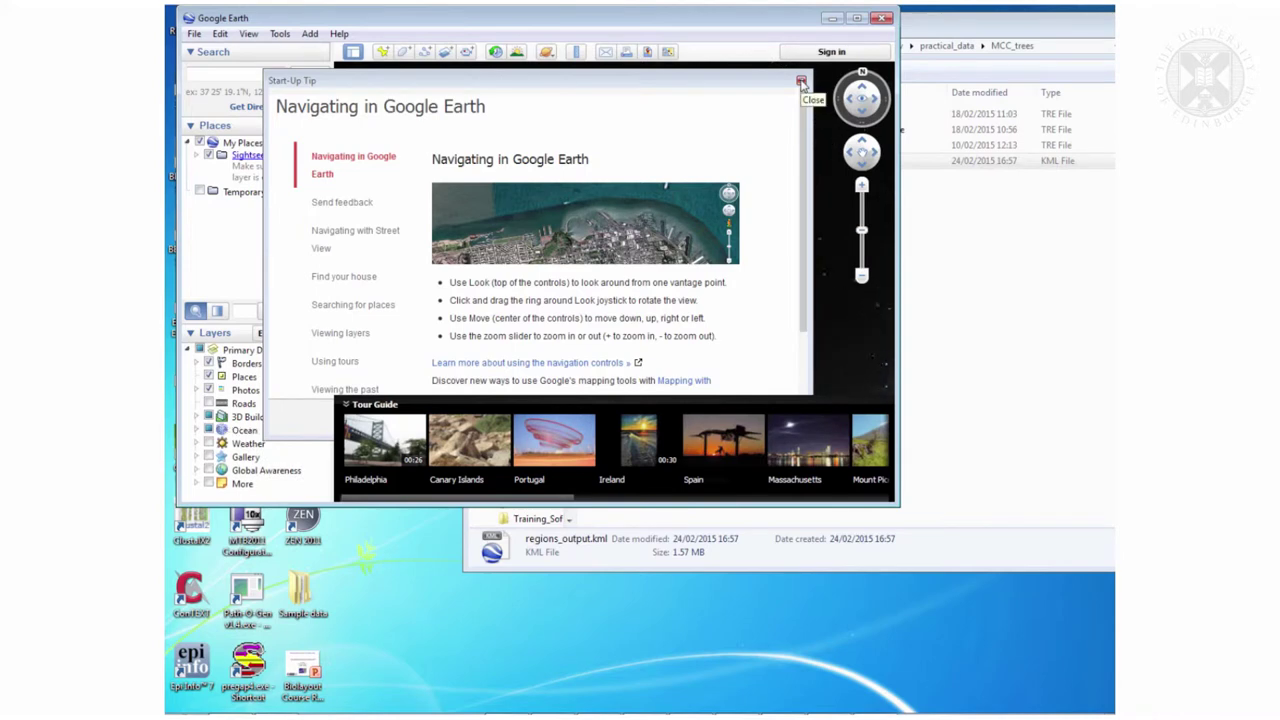
left_click(801, 82)
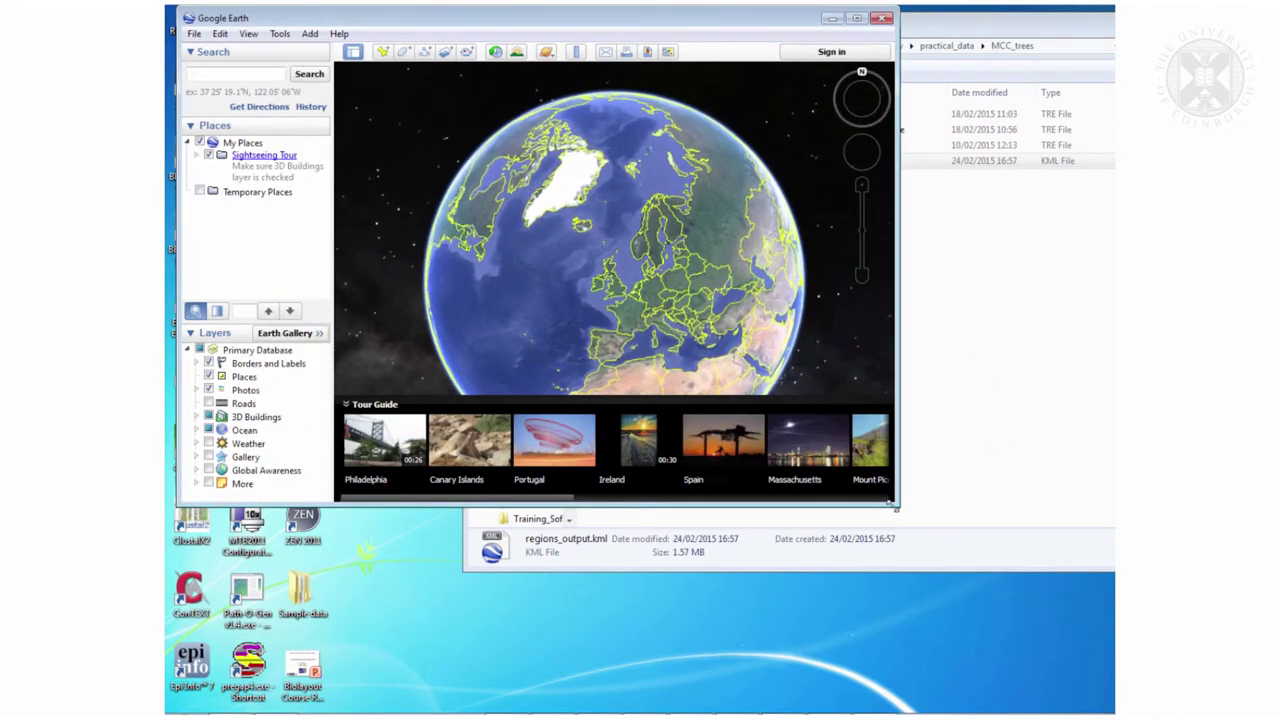
left_click_drag(896, 508, 1037, 669)
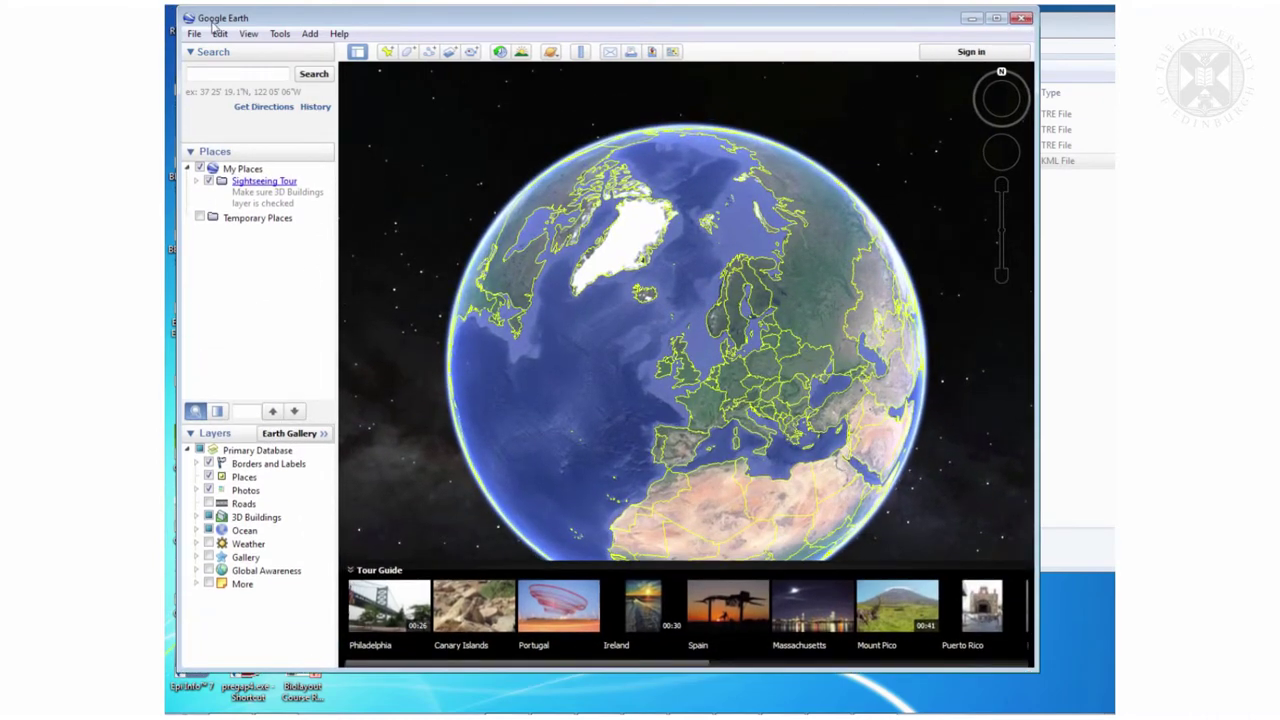
left_click(194, 33)
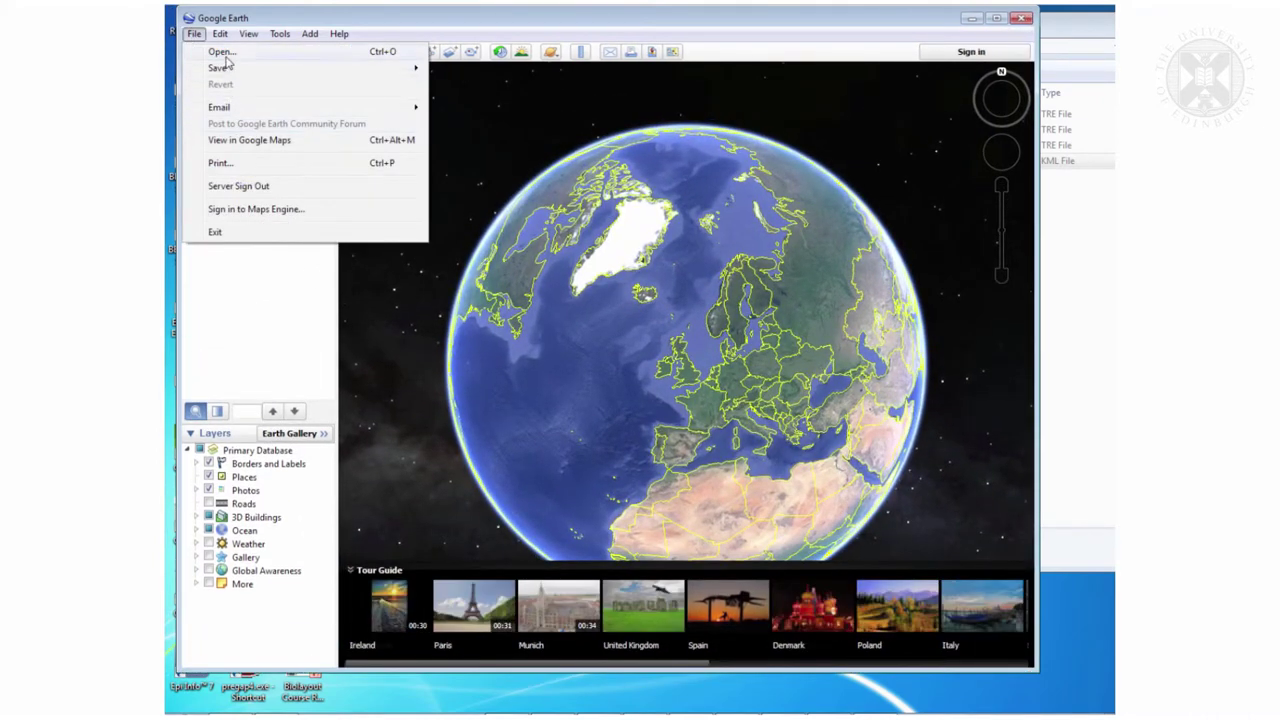
Open regions_output.kml from C: > … > practical_data > MCC_trees in Google Earth.
left_click(224, 53)
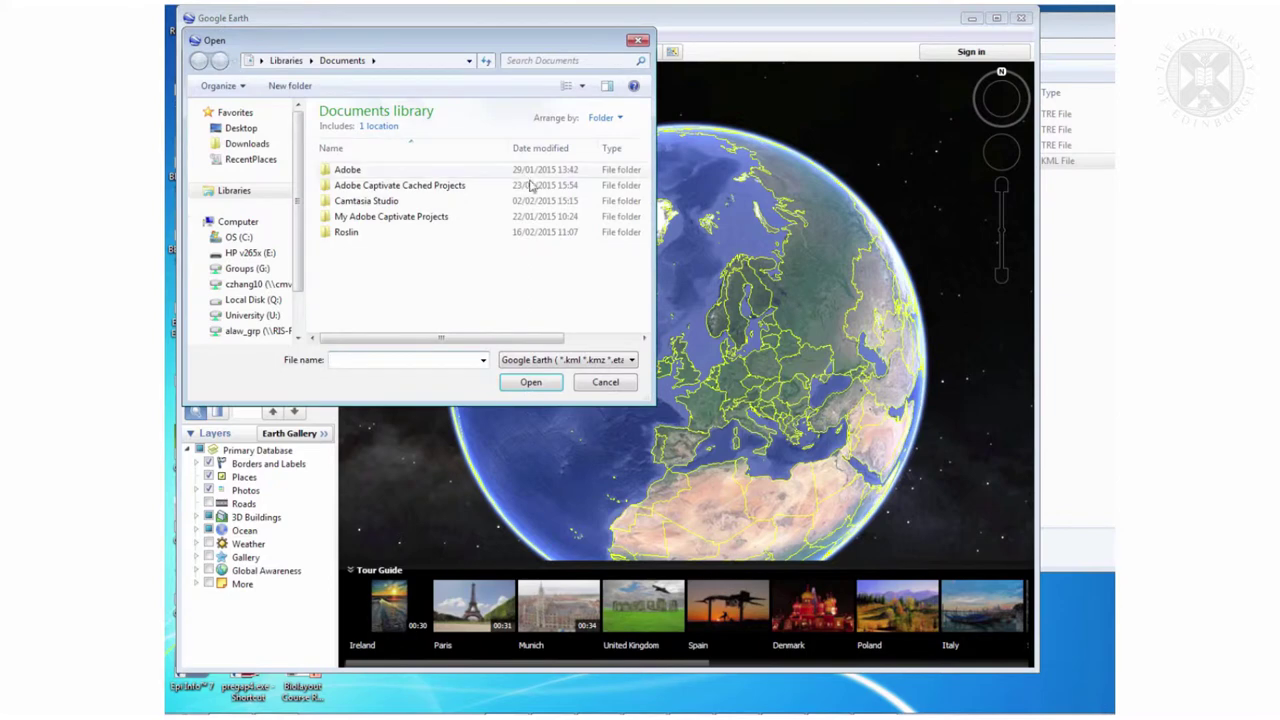
left_click(243, 247)
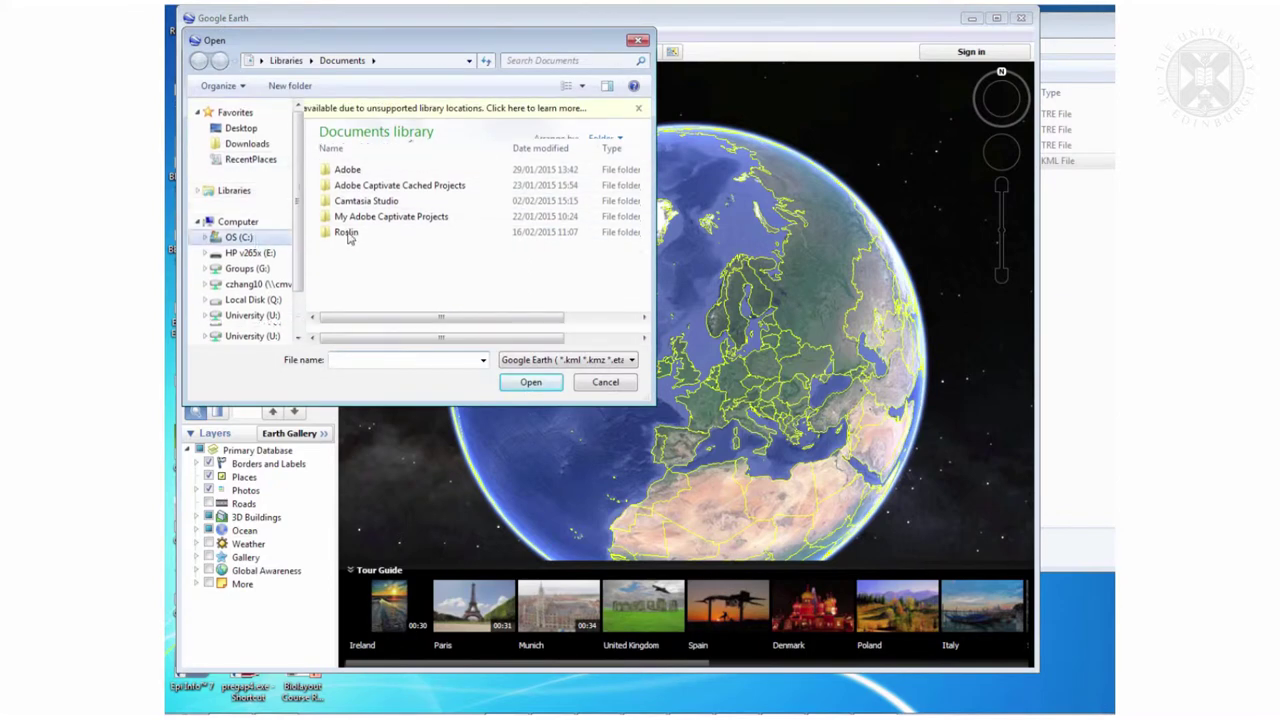
double_click(385, 144)
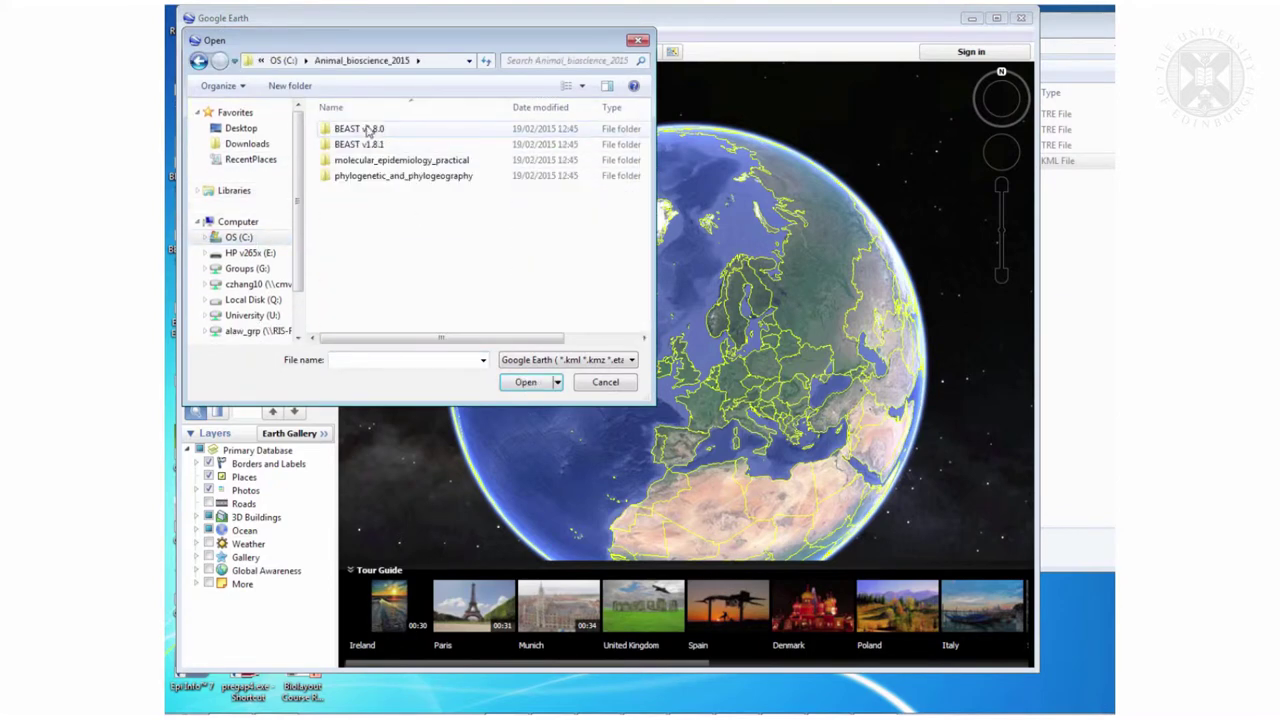
double_click(387, 178)
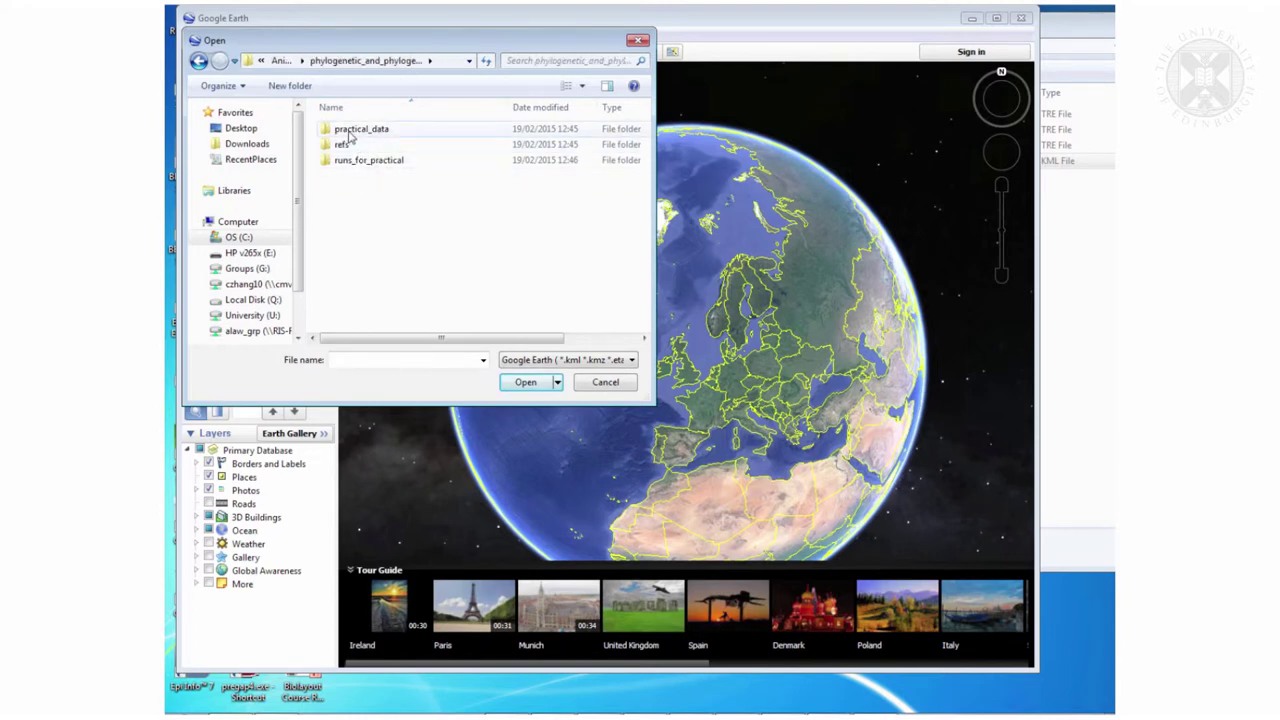
double_click(352, 130)
double_click(361, 162)
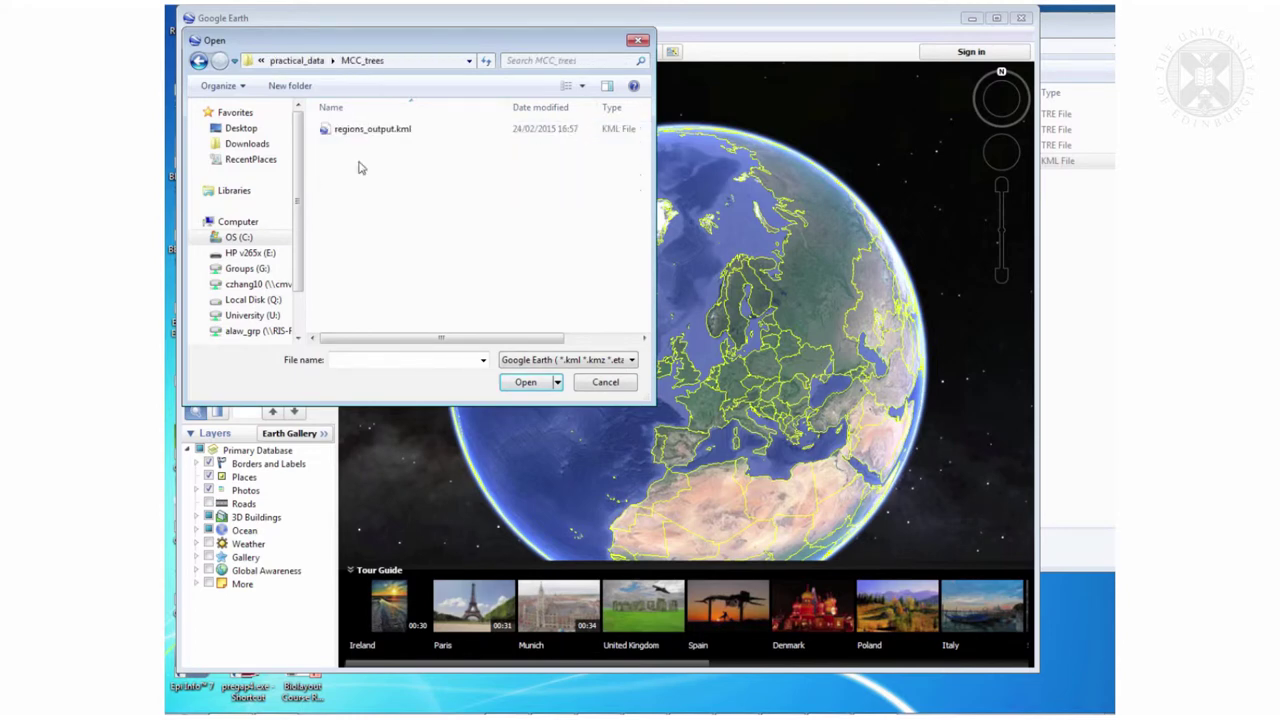
left_click(360, 129)
left_click(520, 383)
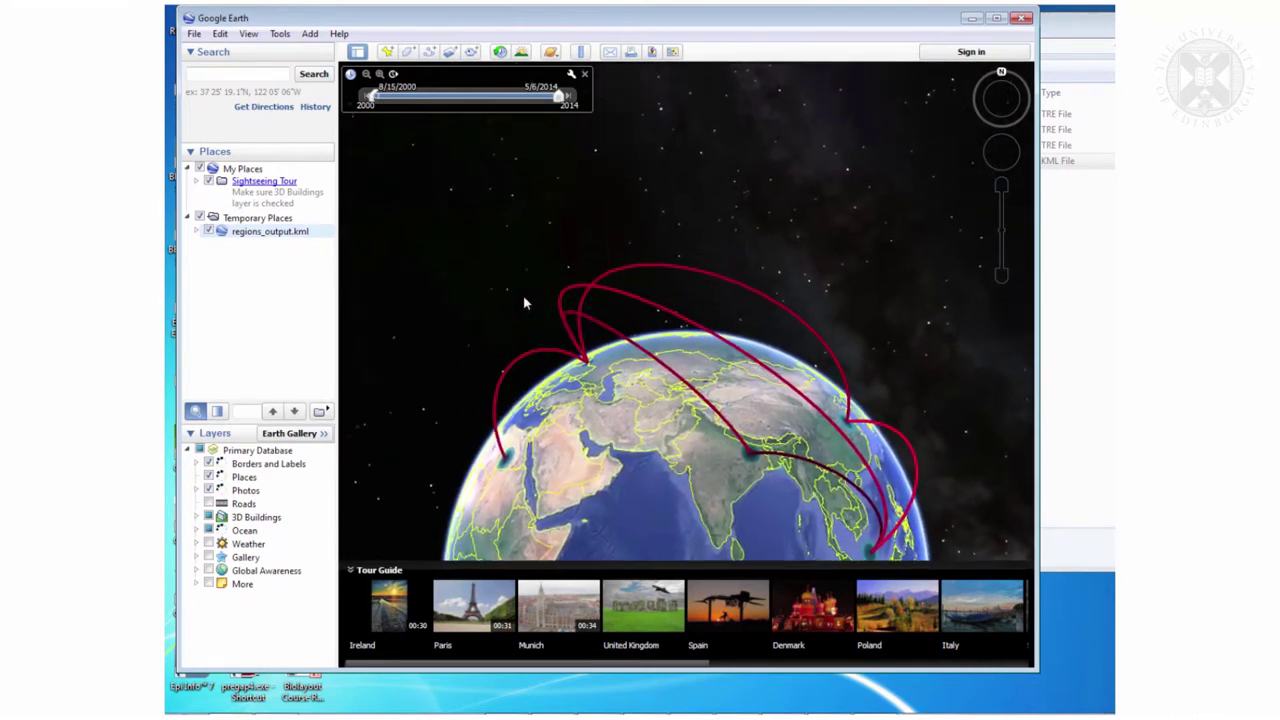
Reset tilt and compass to north-up, centre Asia, and rewind the timeline to 2000.
left_click(250, 35)
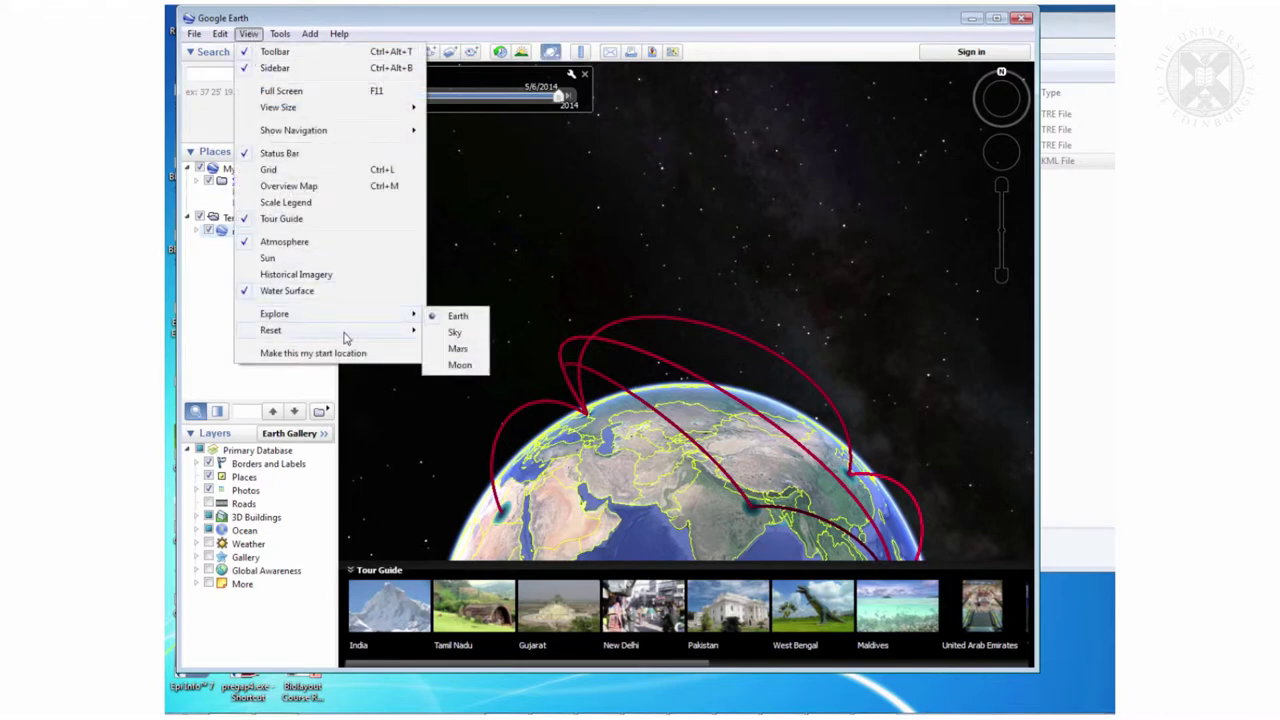
mouse_move(271, 330)
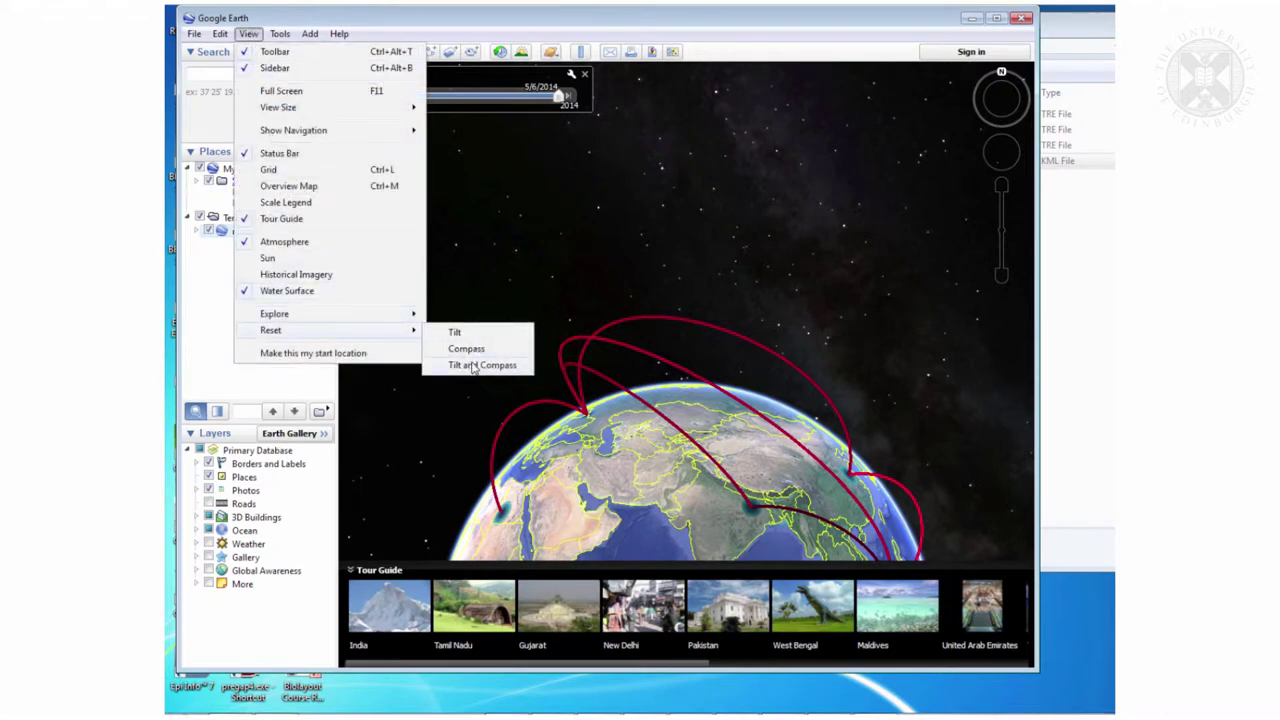
left_click(480, 365)
left_click_drag(645, 233, 650, 385)
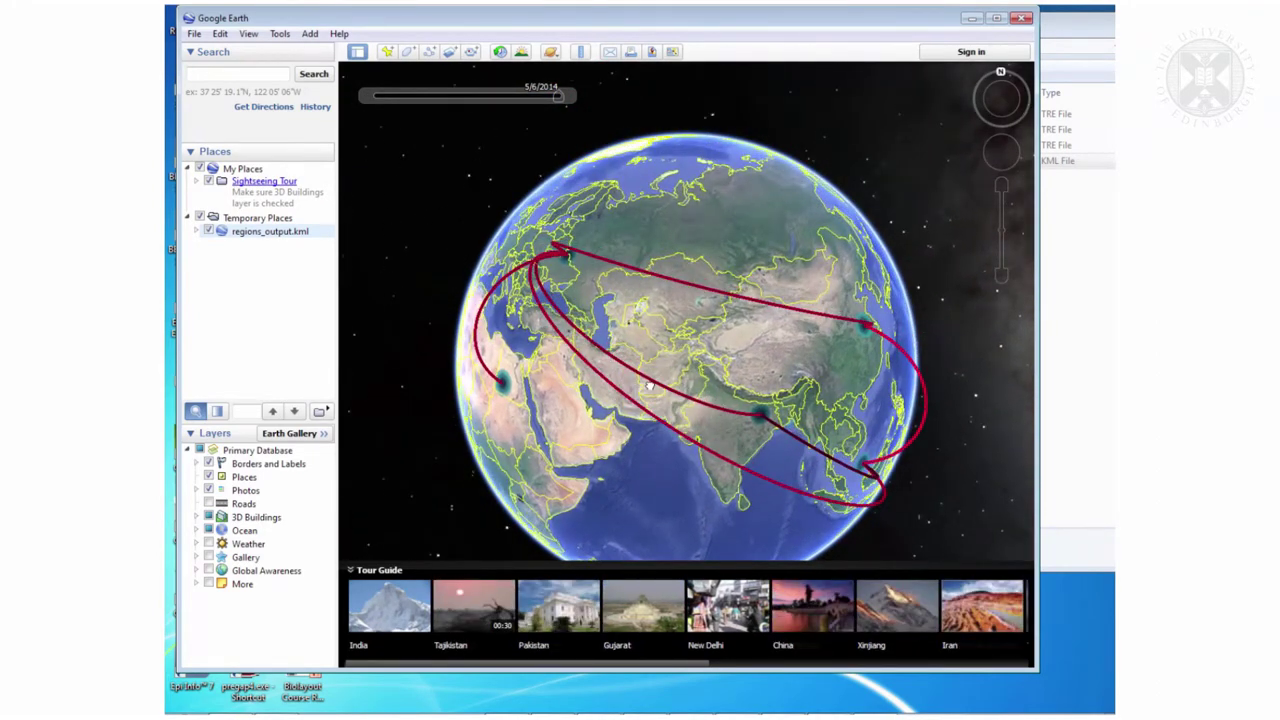
left_click_drag(650, 385, 628, 364)
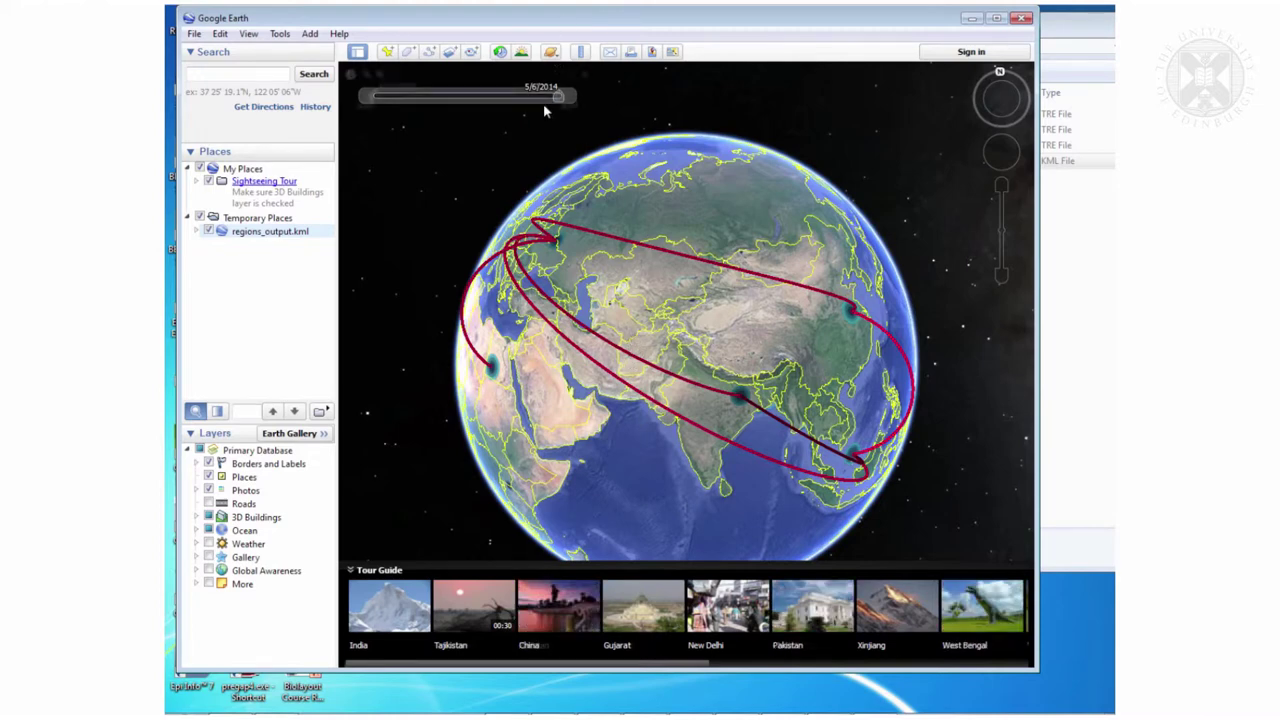
left_click_drag(557, 97, 375, 94)
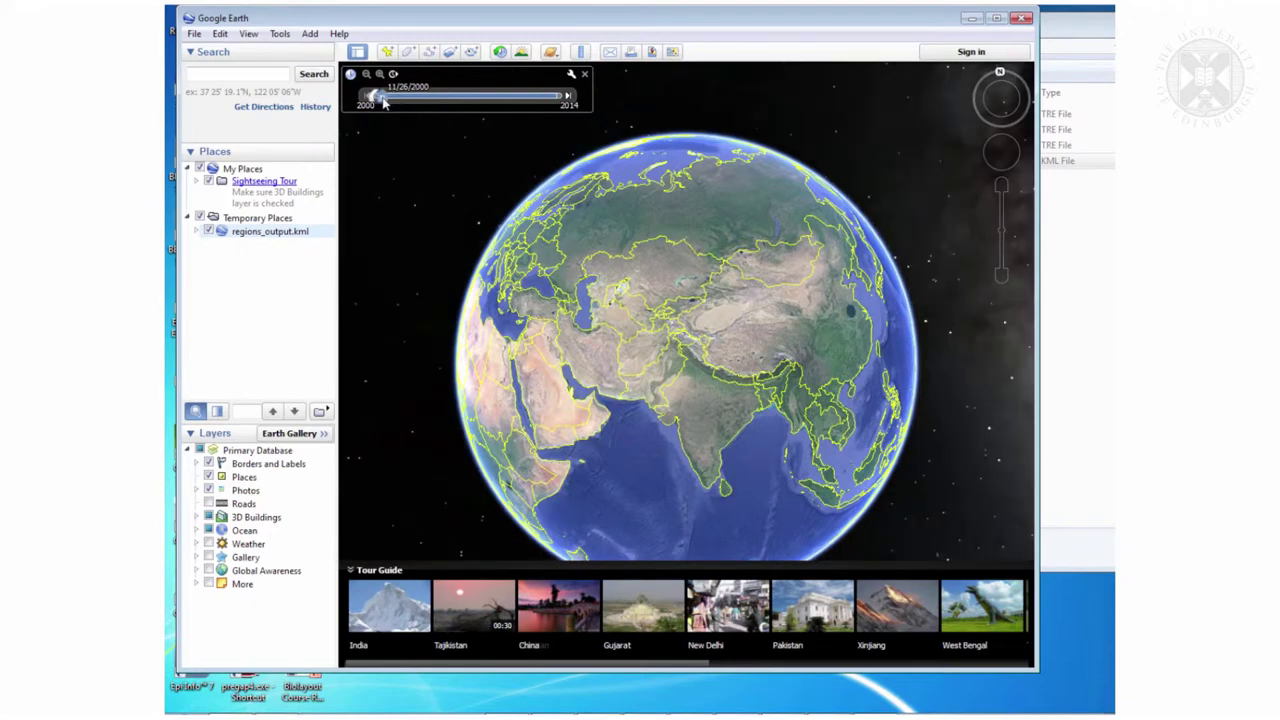
Advance the Google Earth timeline through 2001, 2002 and 2004 so the red arcs reach Europe.
mouse_move(380, 102)
left_mouse_down()
mouse_move(397, 105)
mouse_move(378, 100)
left_mouse_up()
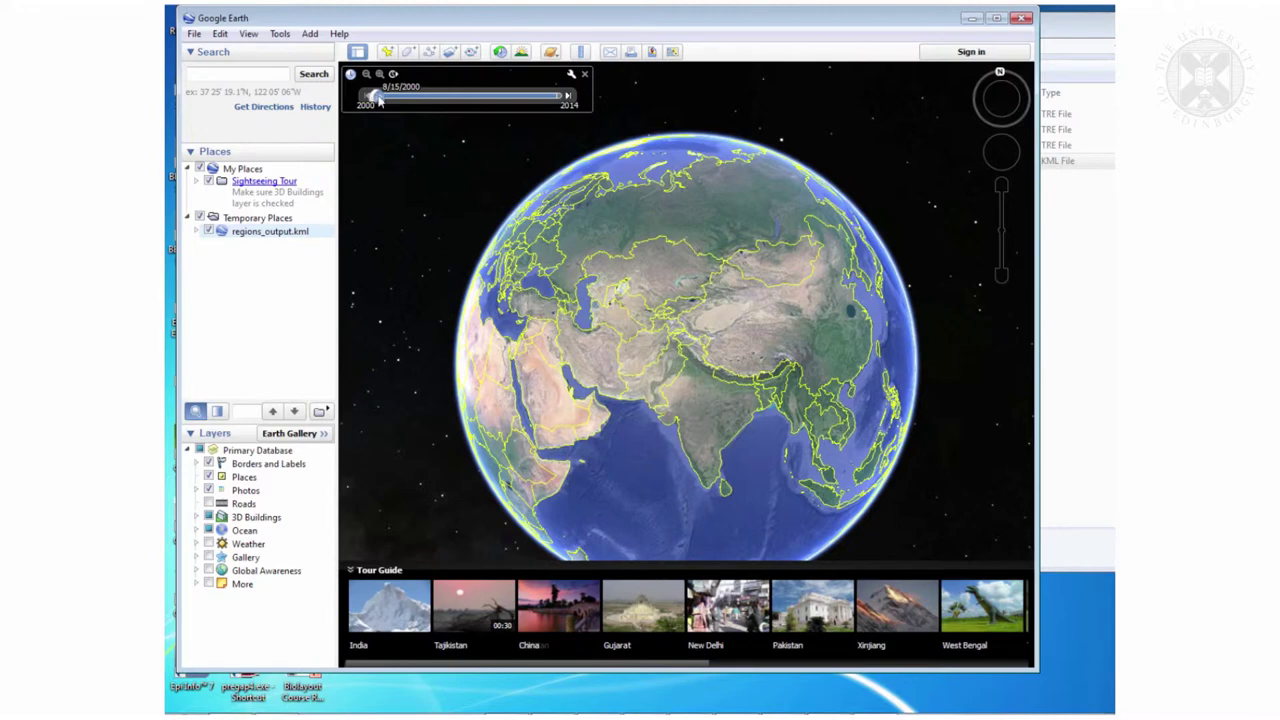
left_click_drag(380, 102, 400, 99)
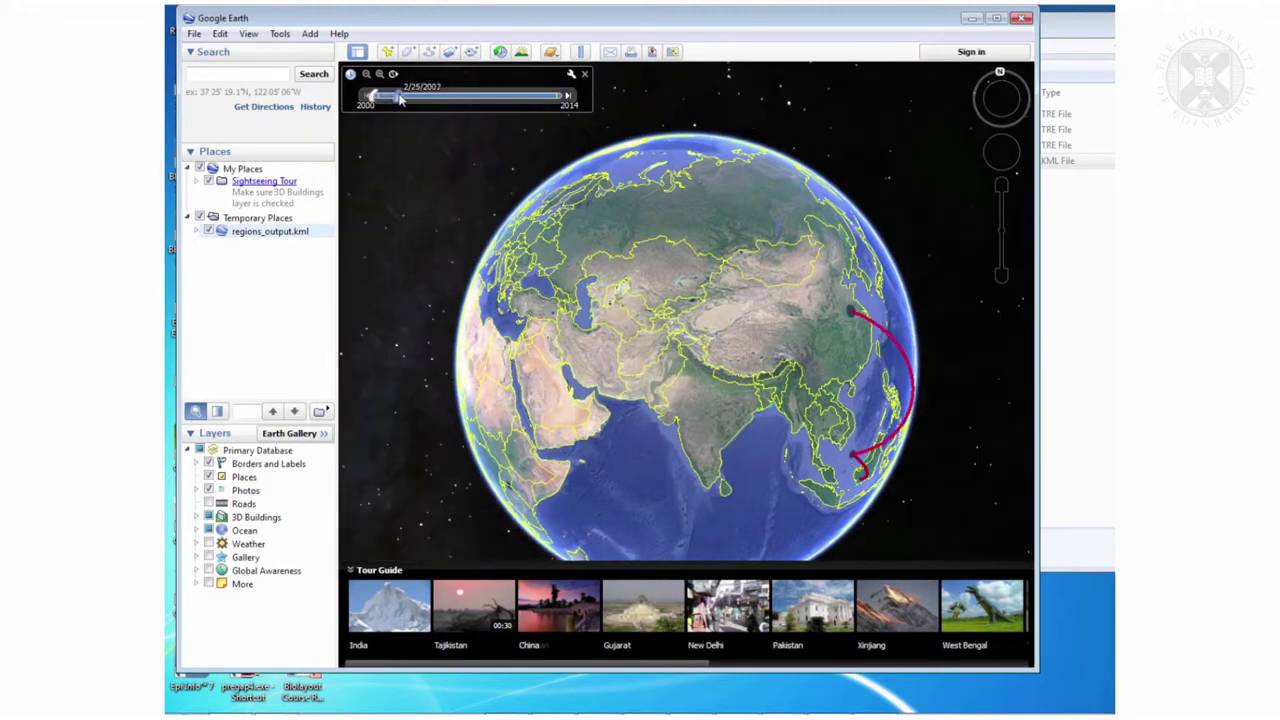
left_click_drag(400, 99, 554, 103)
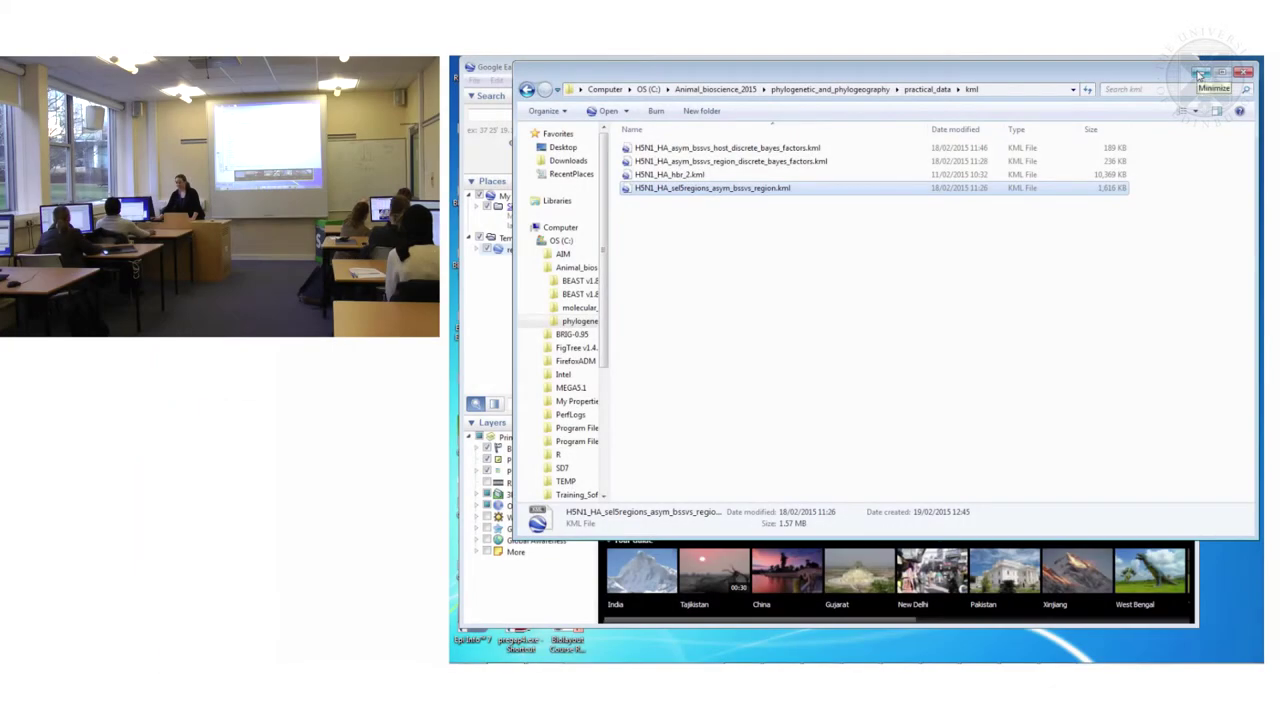
Minimize the kml folder window and return to SPREAD's continuous tree section.
left_click(1199, 73)
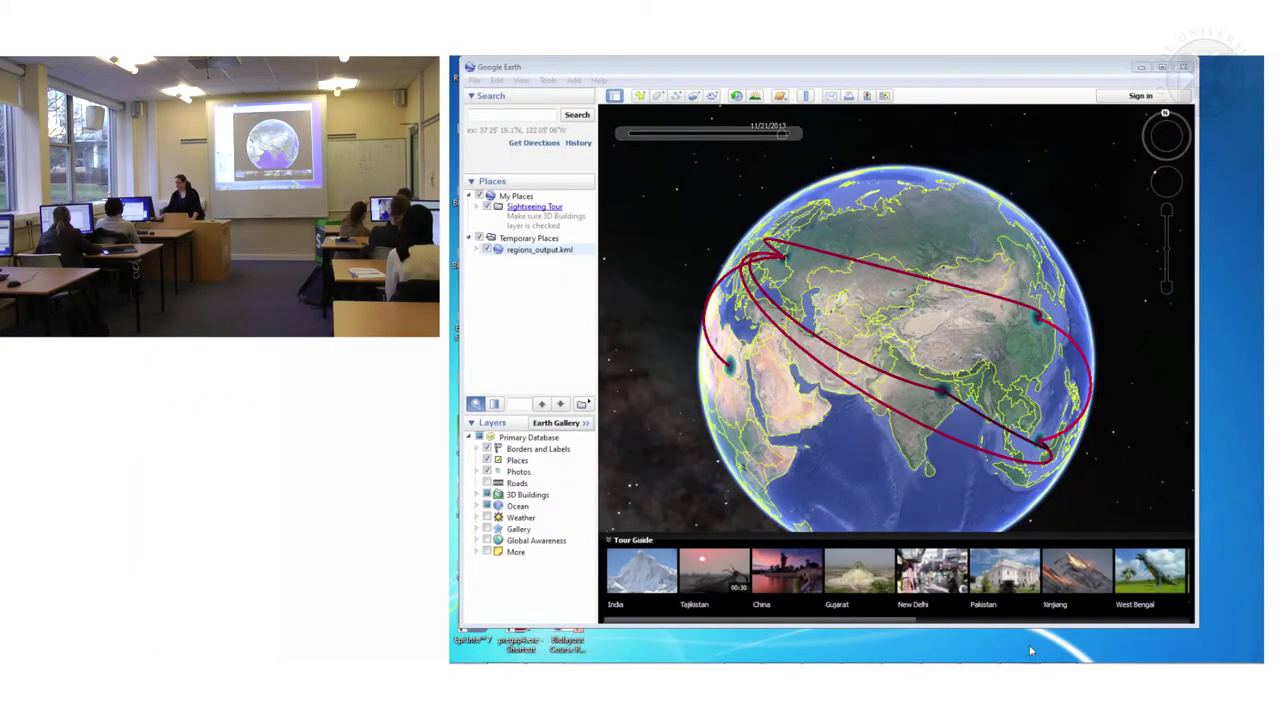
key("alt+Tab")
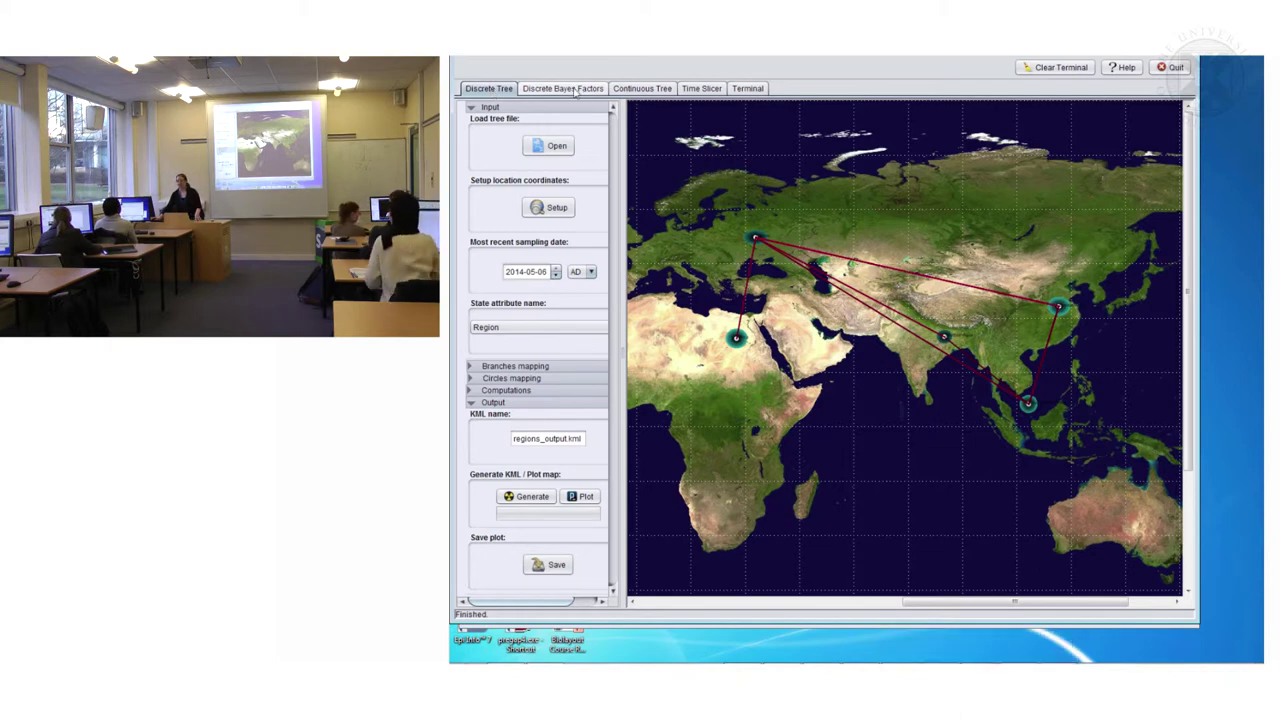
left_click(643, 89)
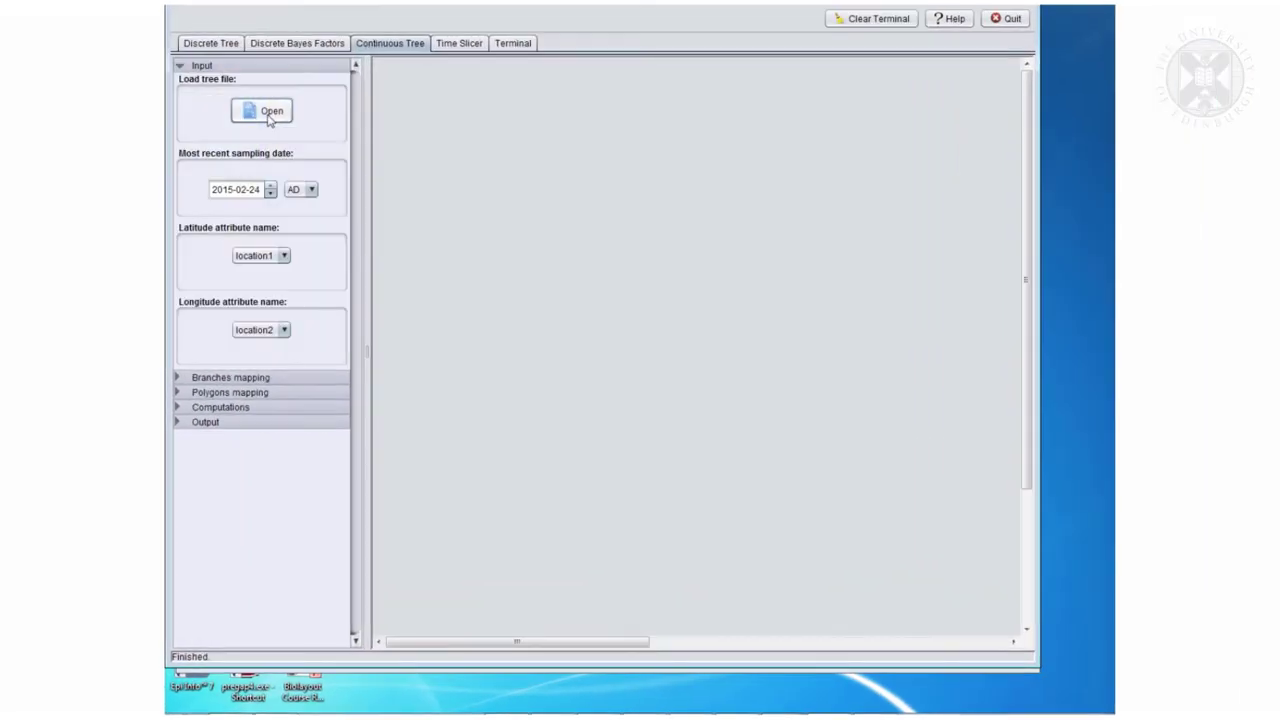
Start loading a tree file and browse into C:\Animal_bioscience_2015\phylogenetic_and_phylogeography.
left_click(268, 113)
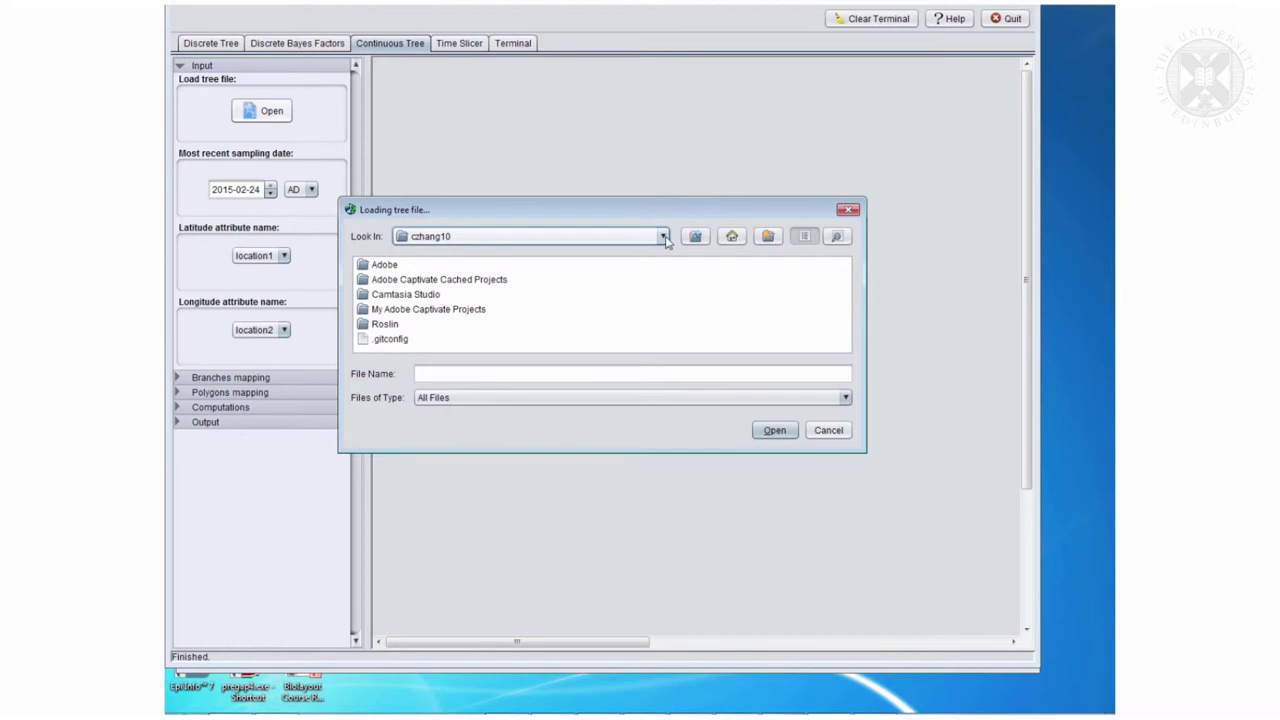
left_click(663, 237)
left_click_drag(666, 338, 654, 303)
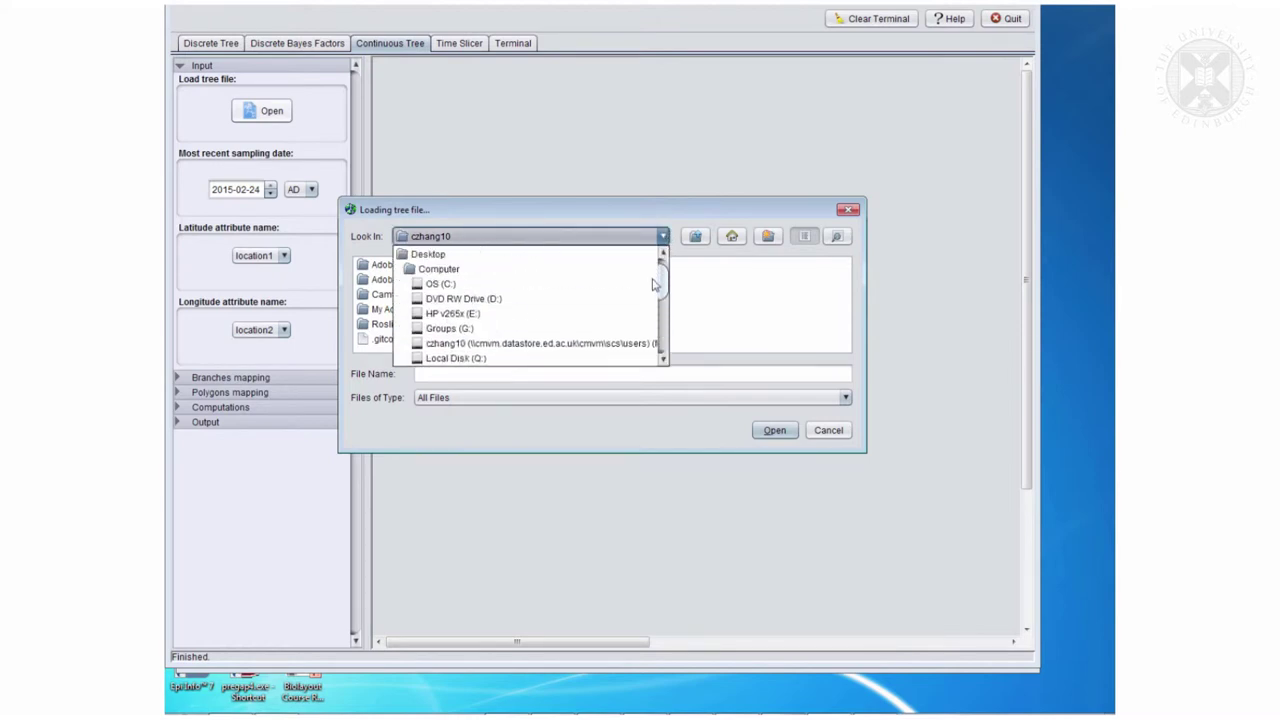
scroll(652, 295, "down", 1)
scroll(651, 286, "up", 2)
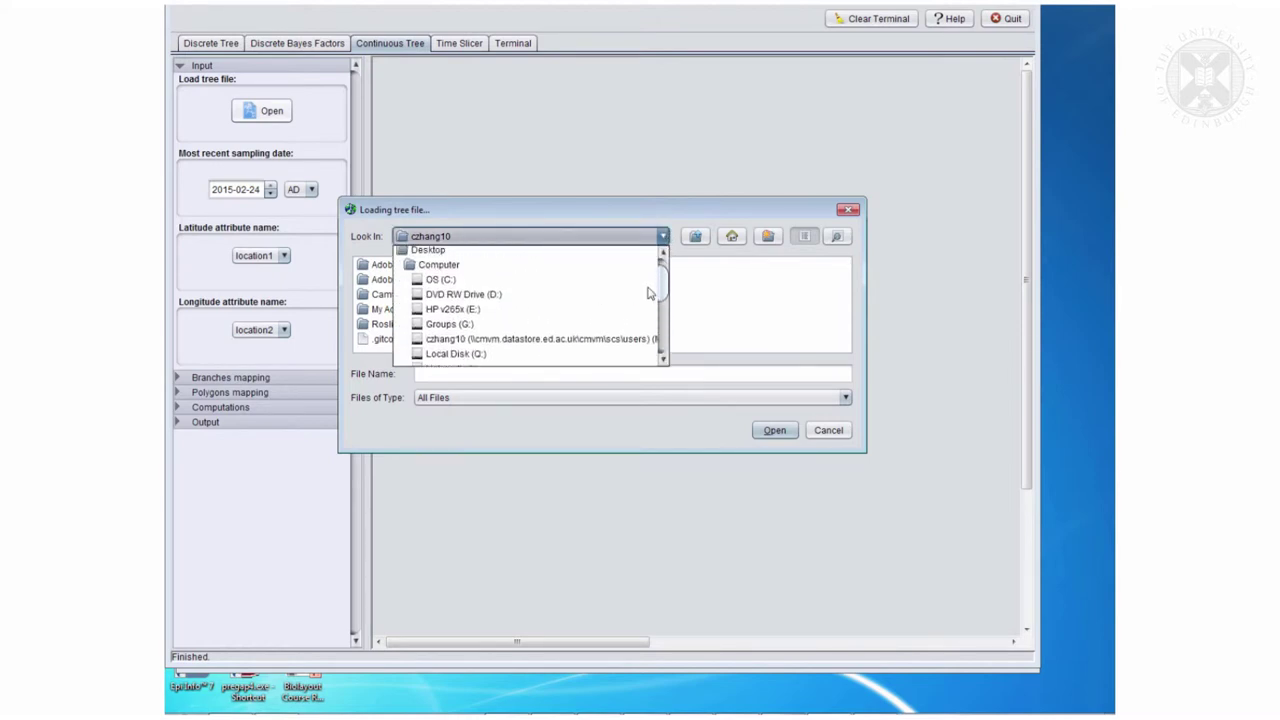
left_click(452, 288)
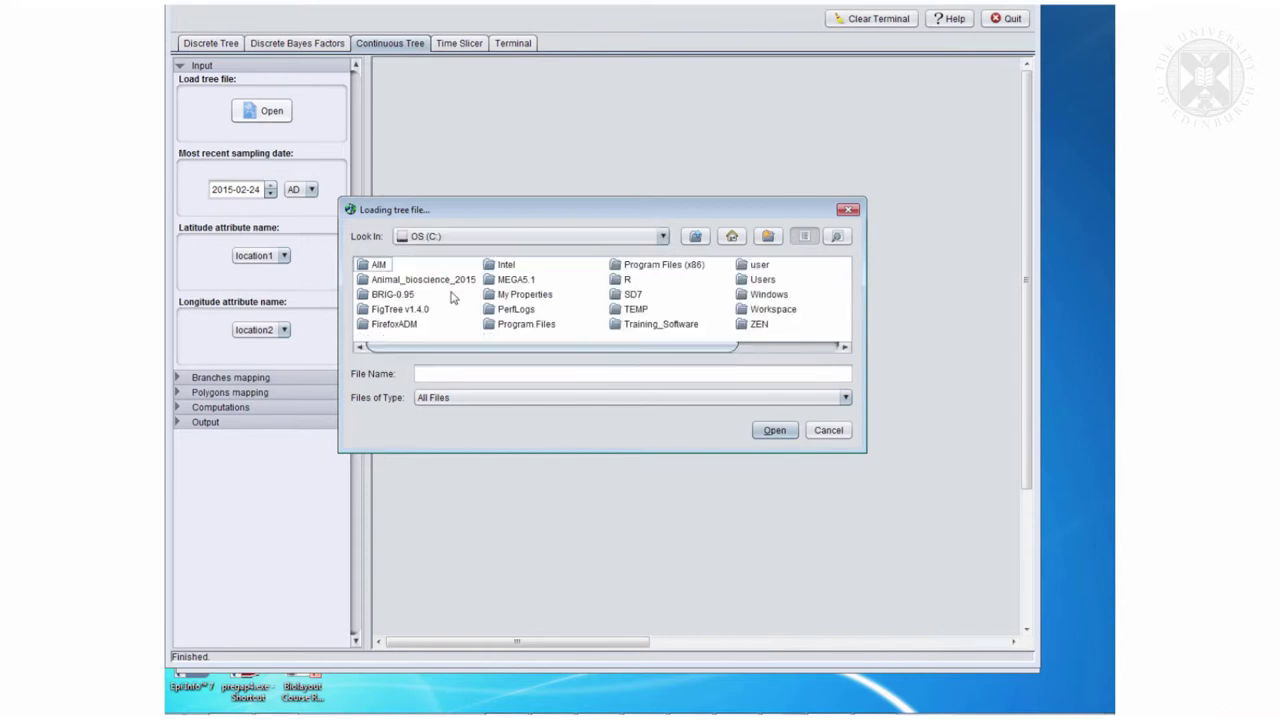
double_click(424, 281)
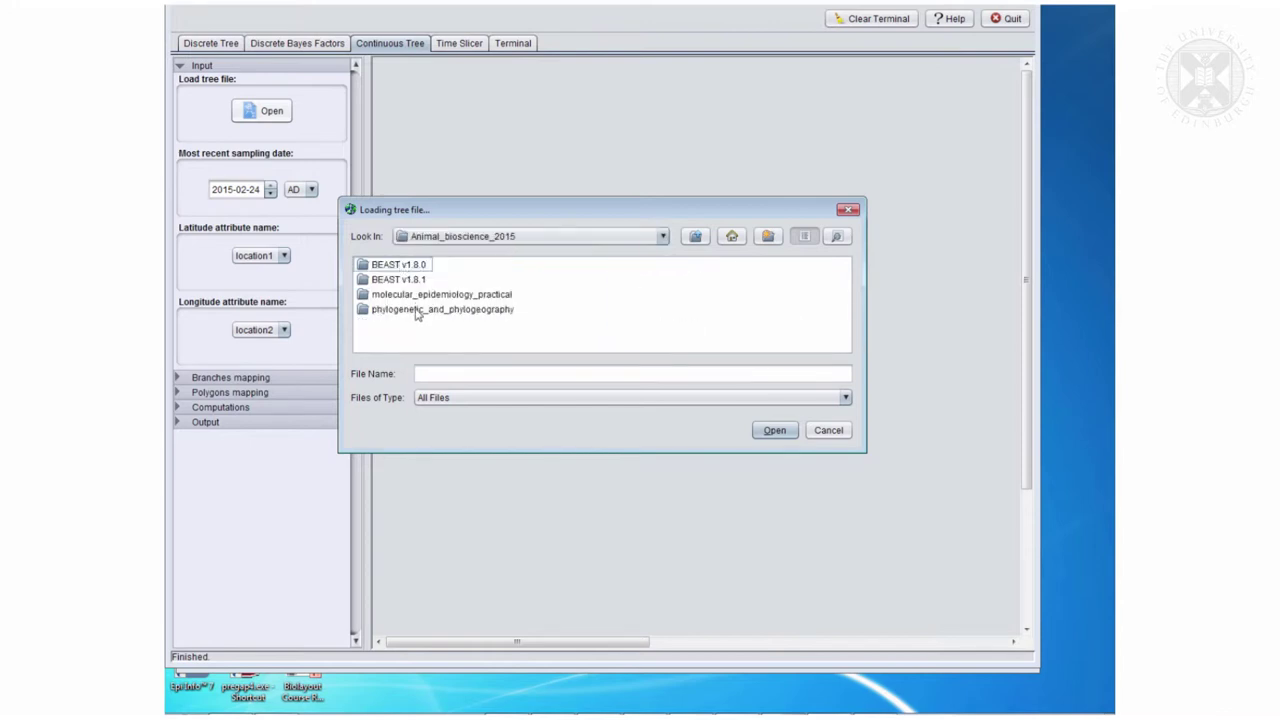
double_click(418, 310)
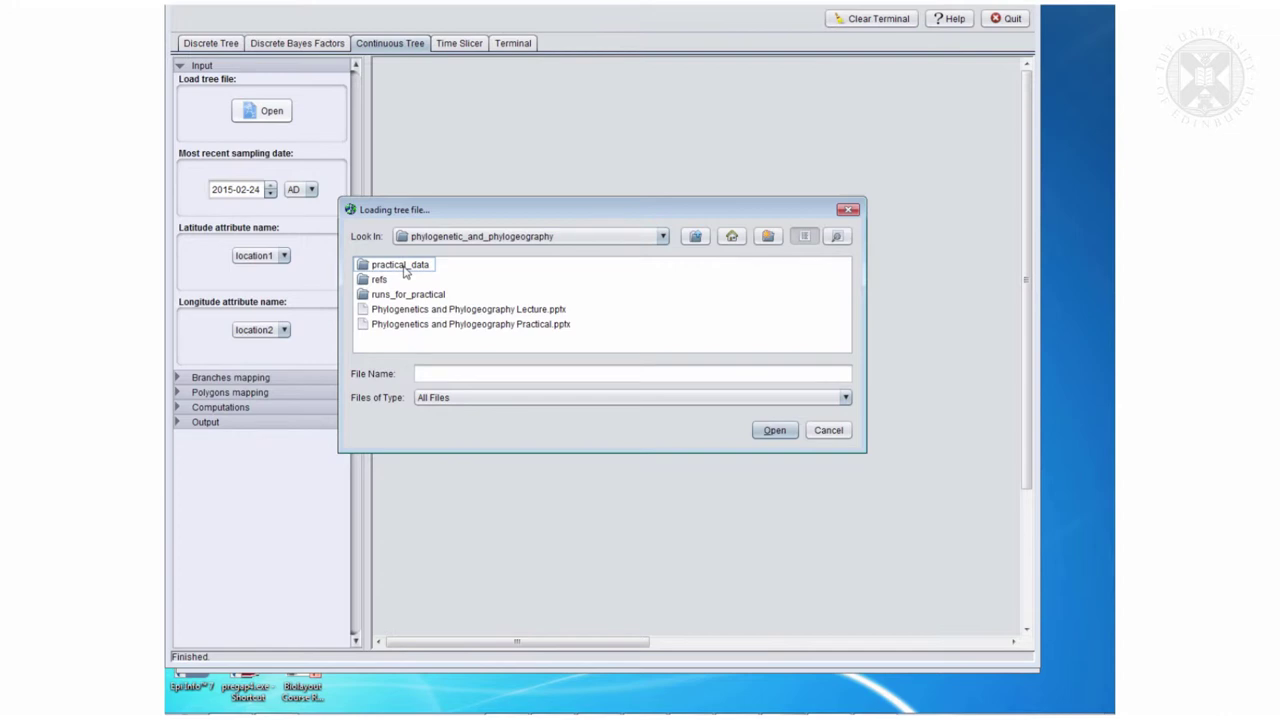
Open the H5N1 latlon tree file from practical_data\MCC_trees.
left_click(405, 268)
left_click(405, 268)
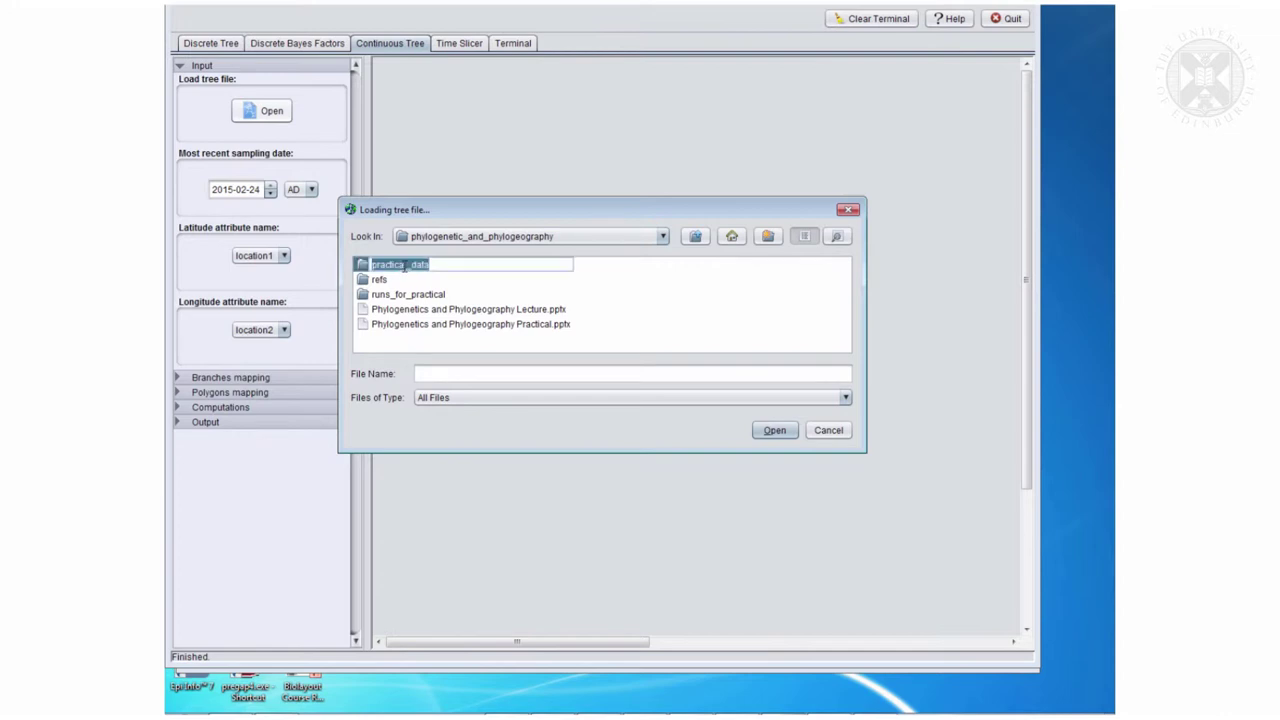
double_click(368, 271)
double_click(381, 296)
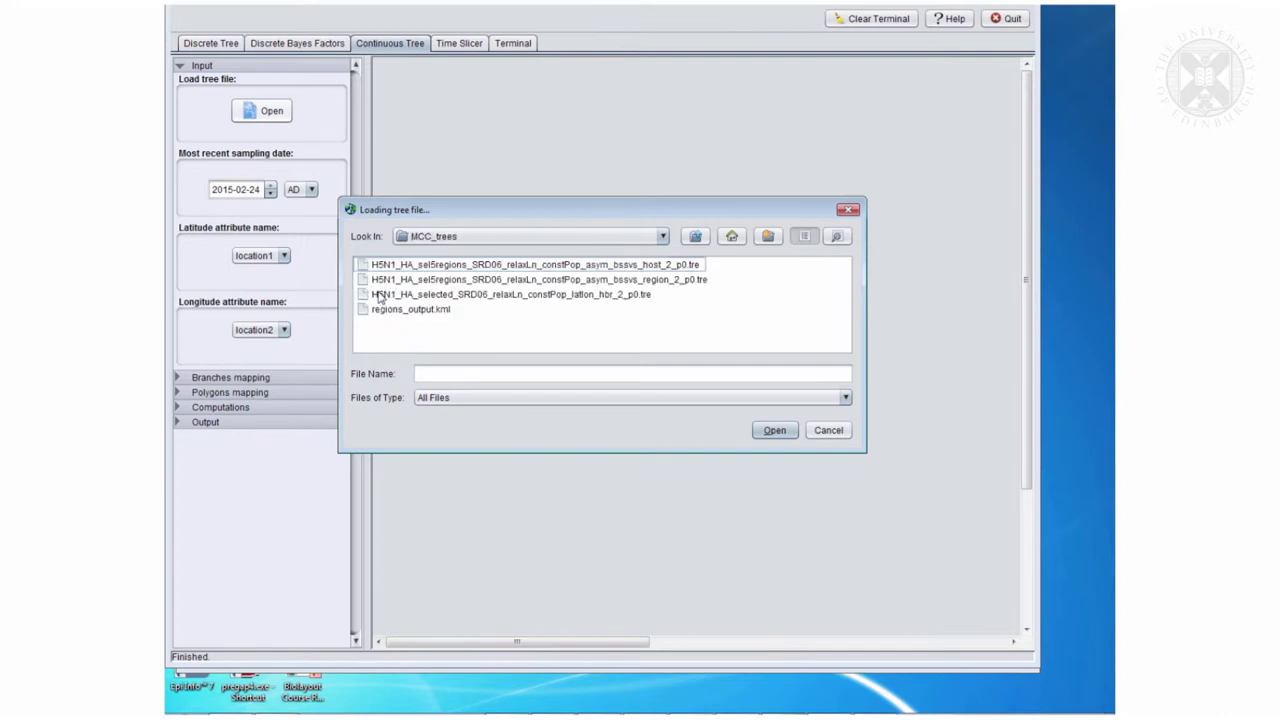
left_click(565, 296)
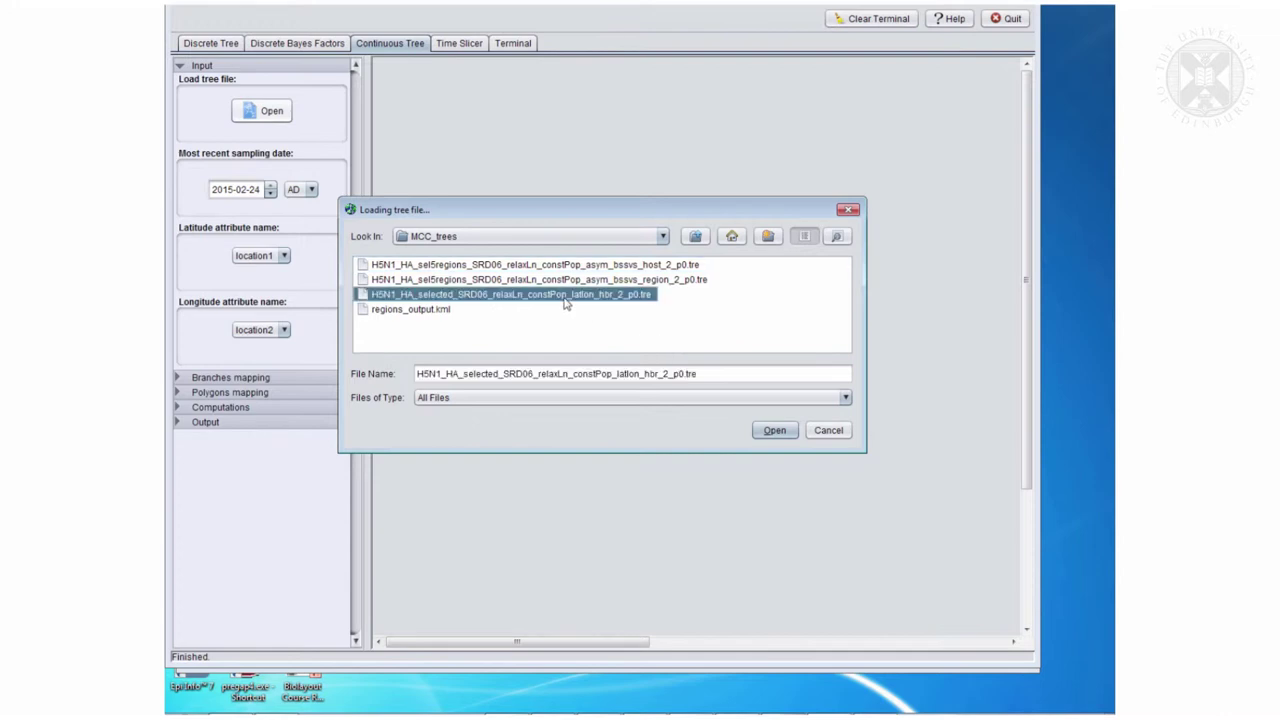
left_click(772, 432)
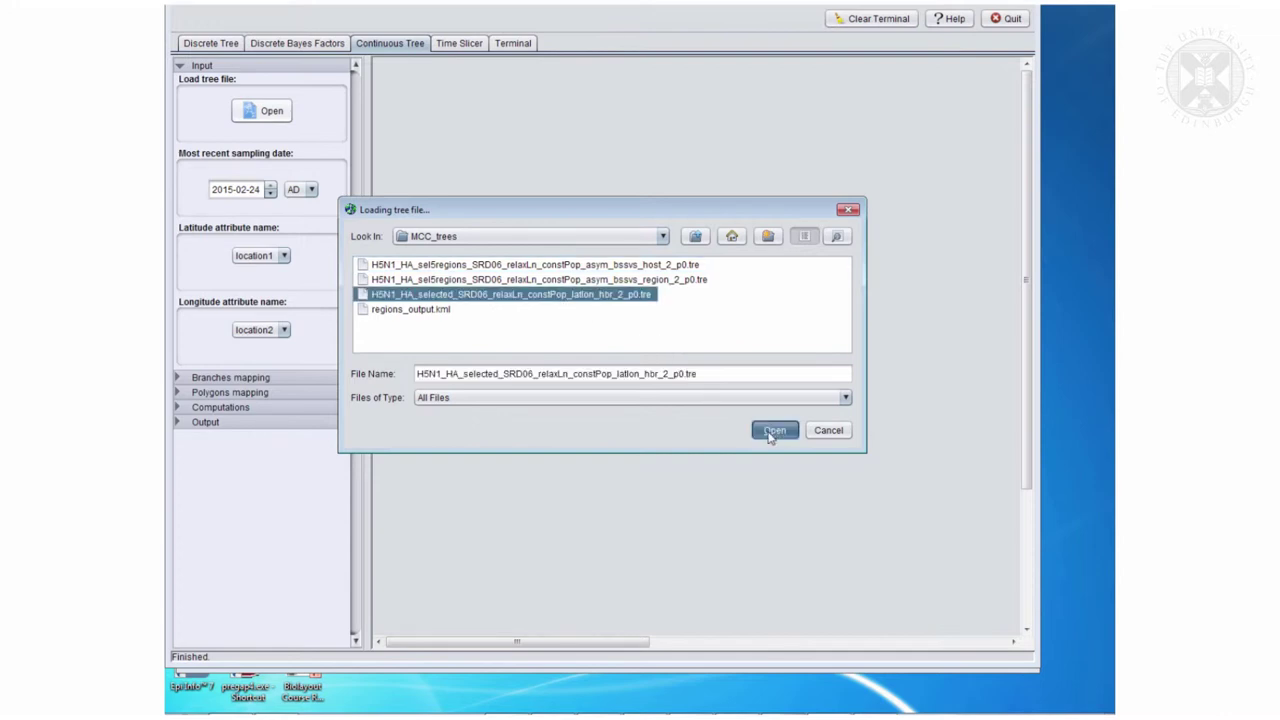
Set sampling date 2014-05-06, latitude attribute latlon1 and longitude attribute latlon2.
left_click(233, 189)
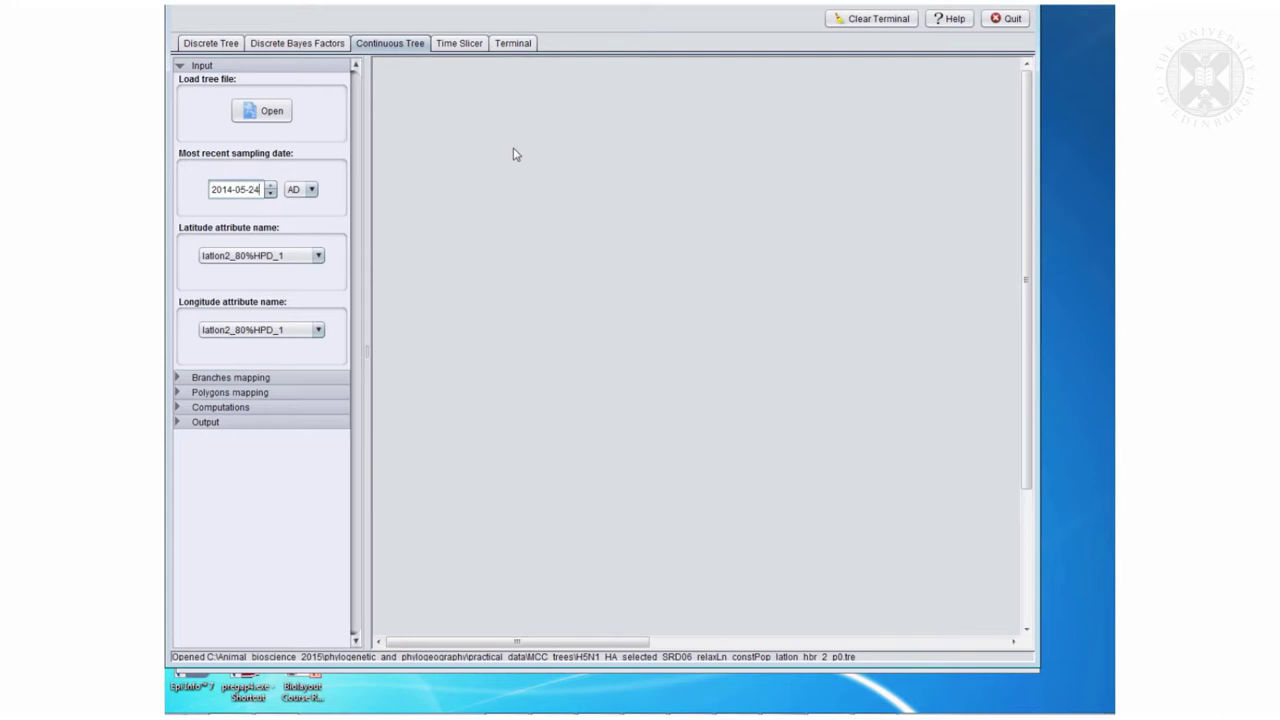
type("06")
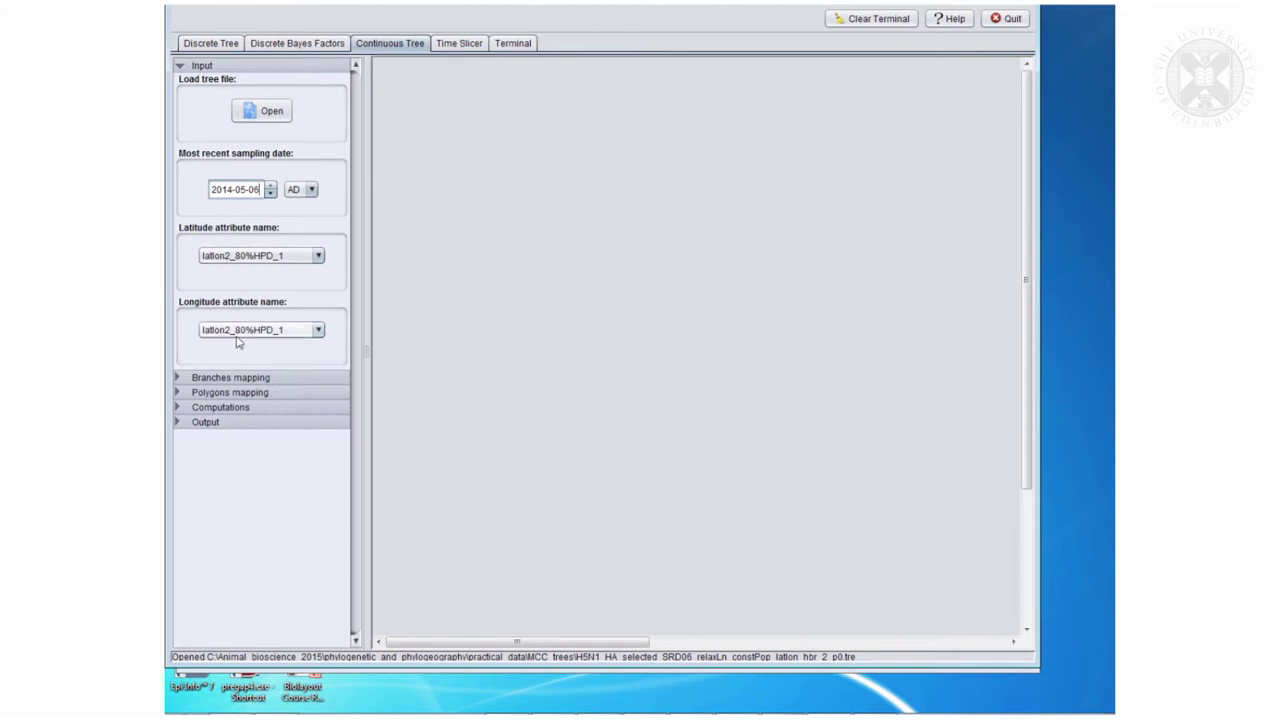
left_click(317, 256)
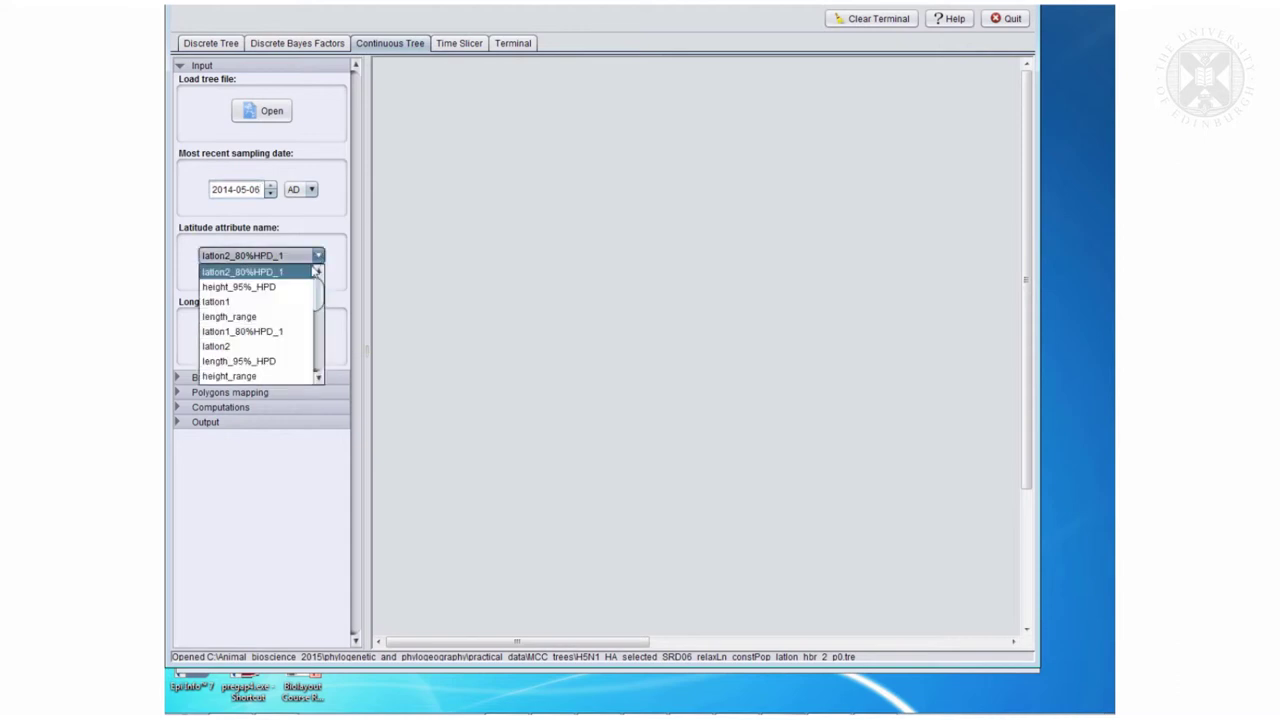
left_click(257, 302)
left_click(317, 330)
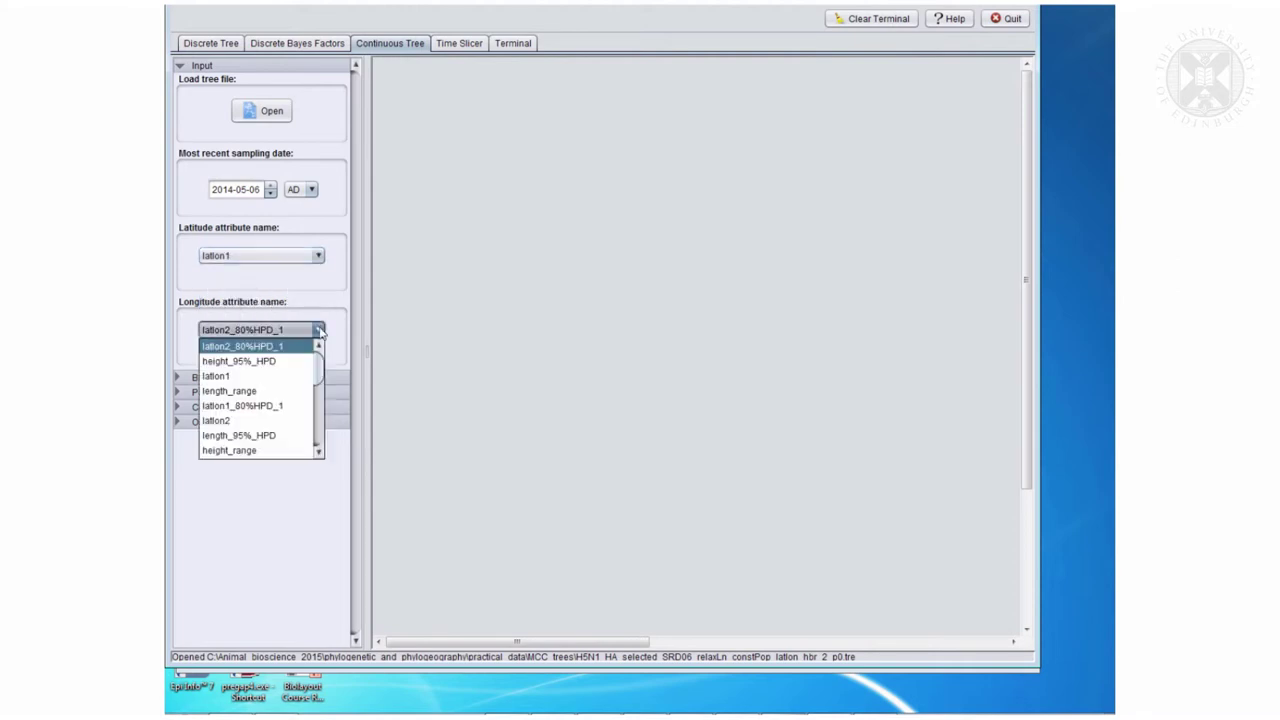
left_click(236, 423)
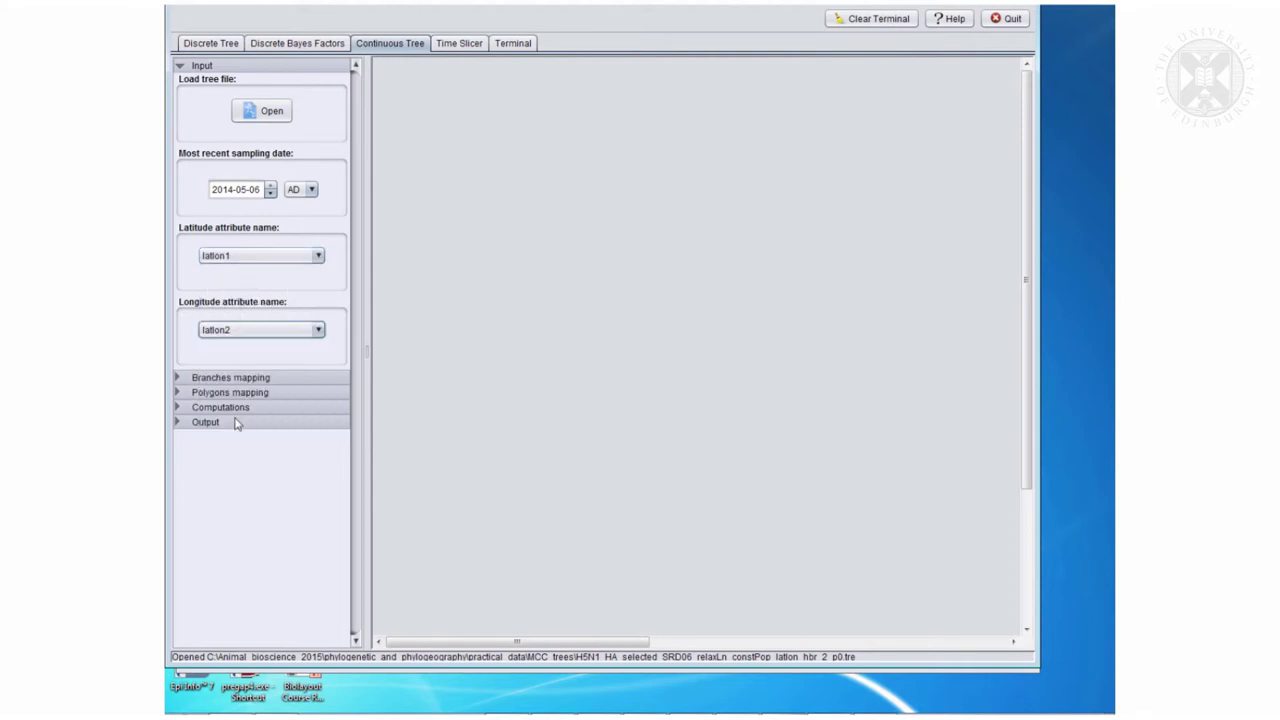
left_click(179, 408)
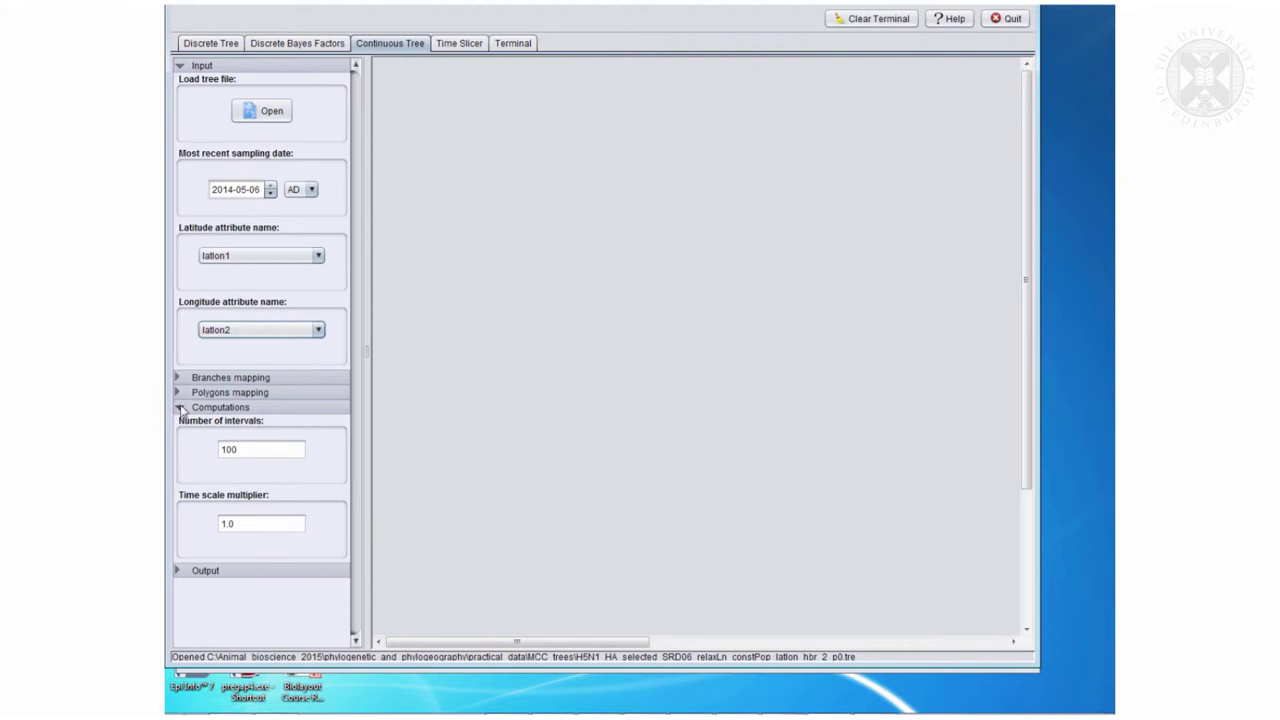
Generate latlon_output.kml, then plot the continuous tree and pan the map to Asia.
left_click(178, 408)
left_click(179, 422)
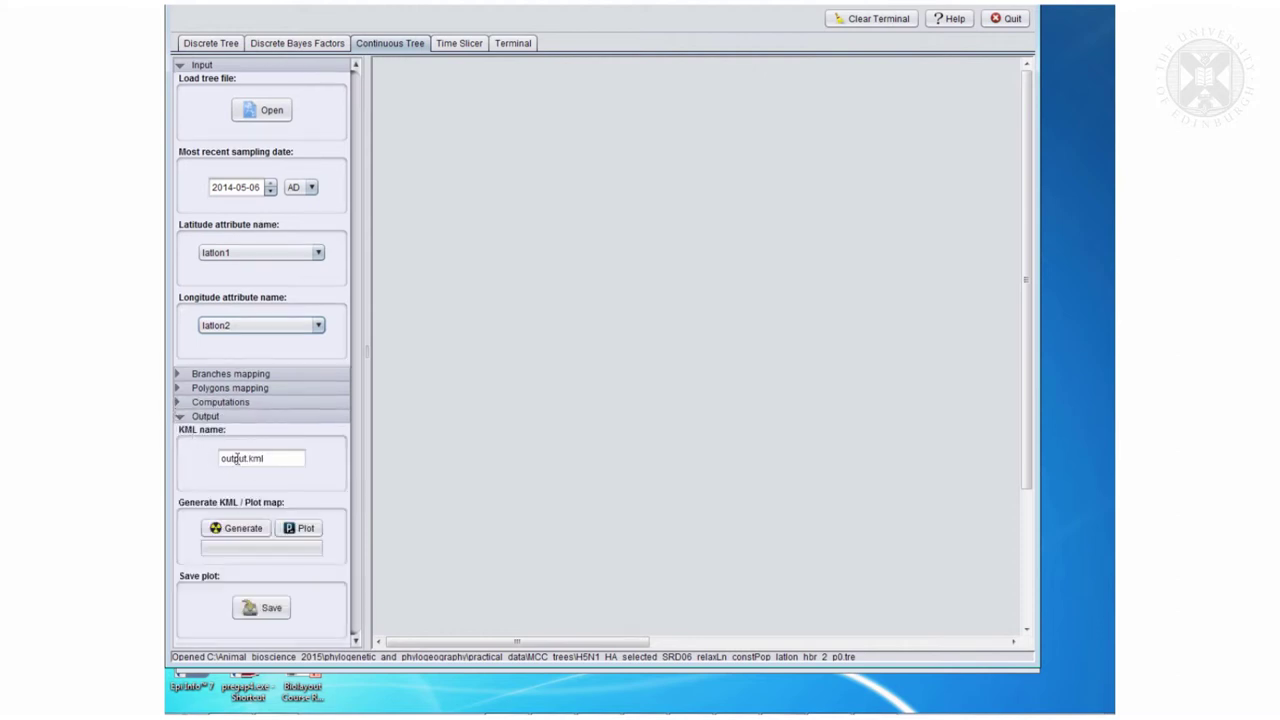
left_click(227, 458)
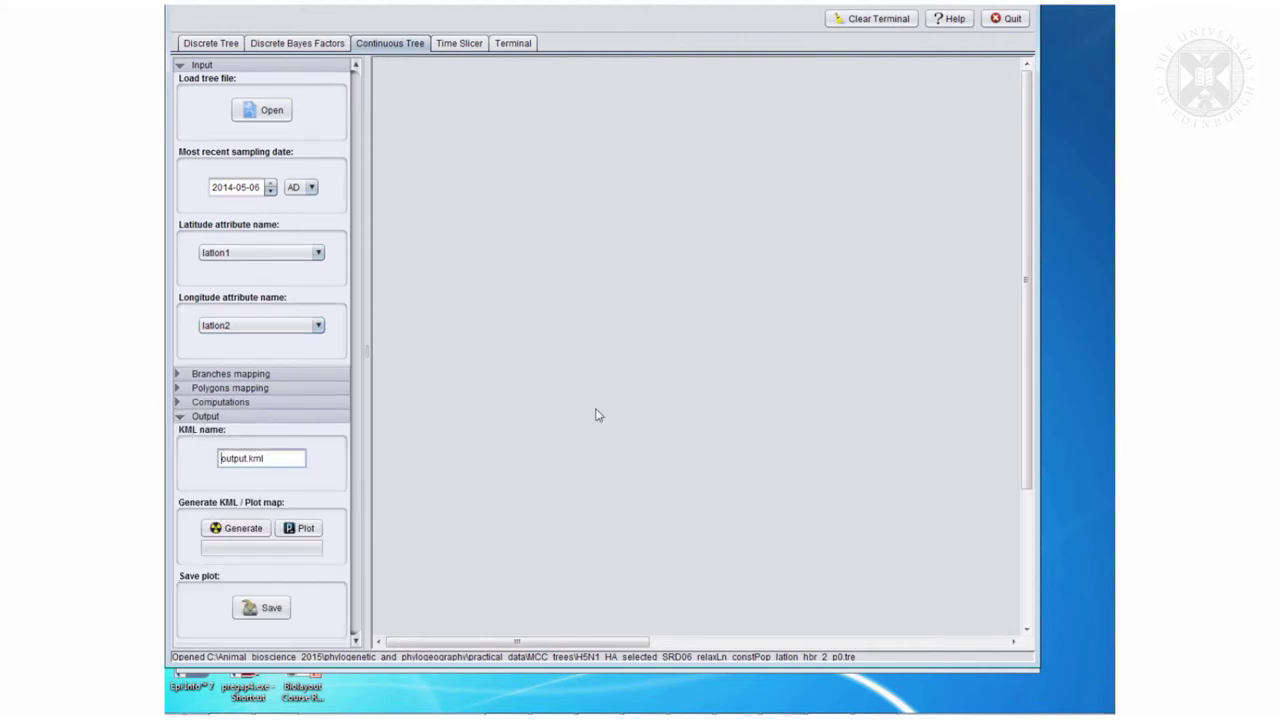
type("latlon_")
left_click(215, 533)
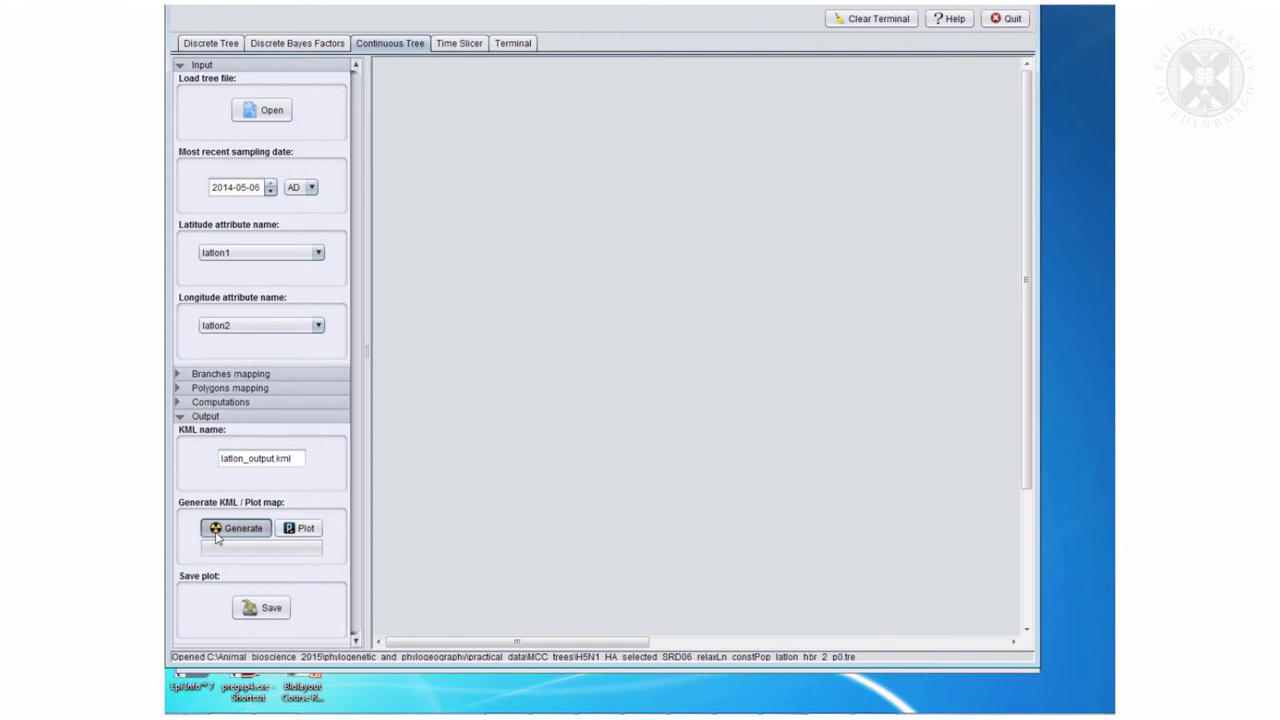
left_click(307, 530)
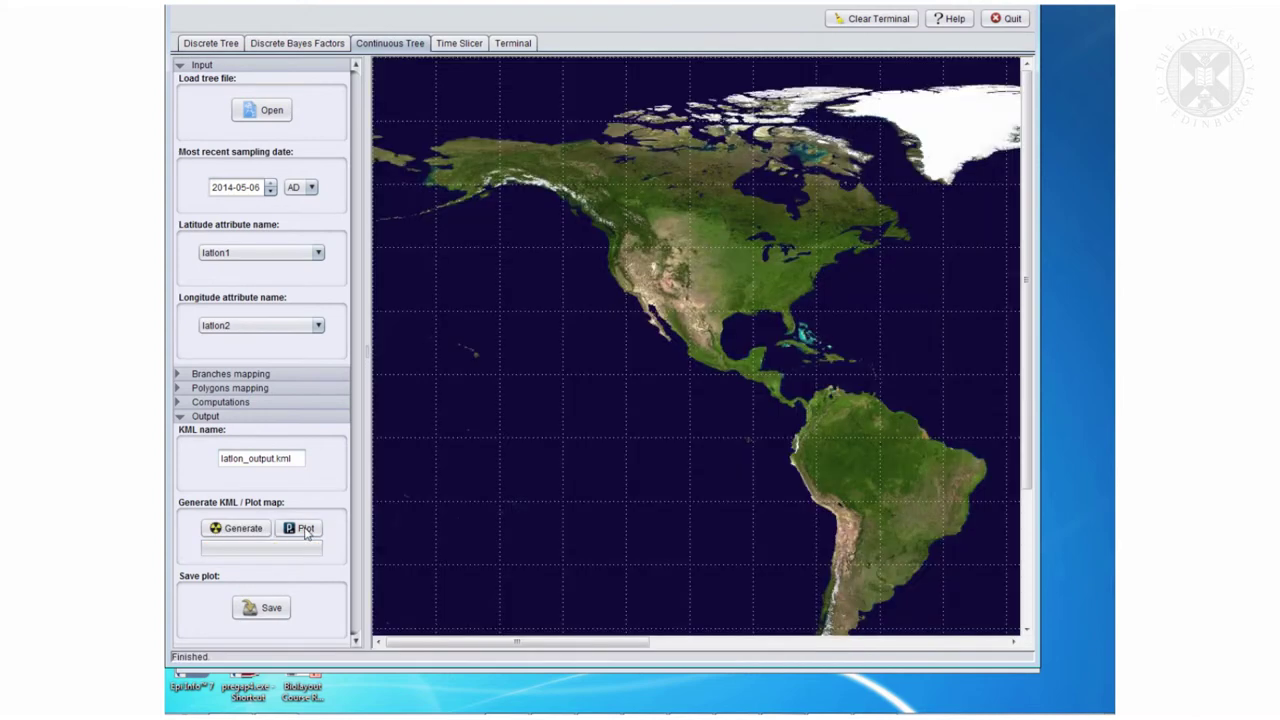
mouse_move(443, 645)
left_mouse_down()
mouse_move(766, 615)
mouse_move(732, 614)
left_mouse_up()
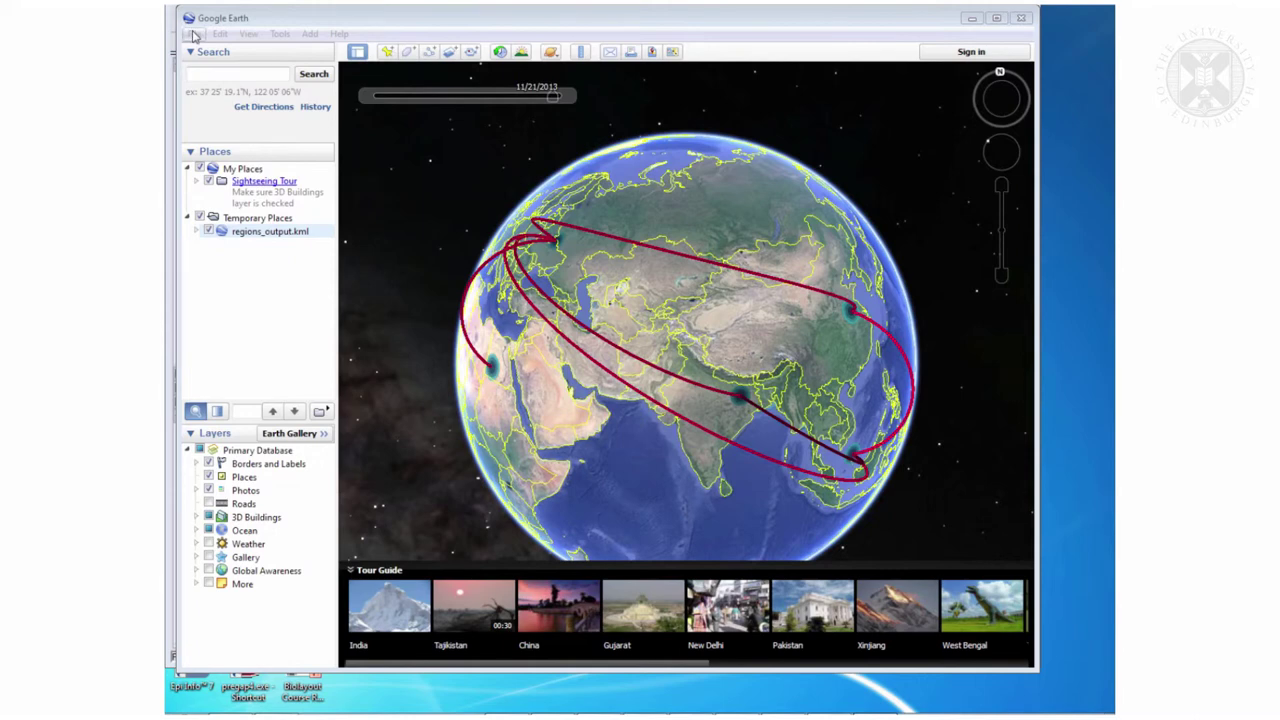
Load H5N1_HA_hbr_2.kml from practical_data\kml into Google Earth.
left_click(194, 34)
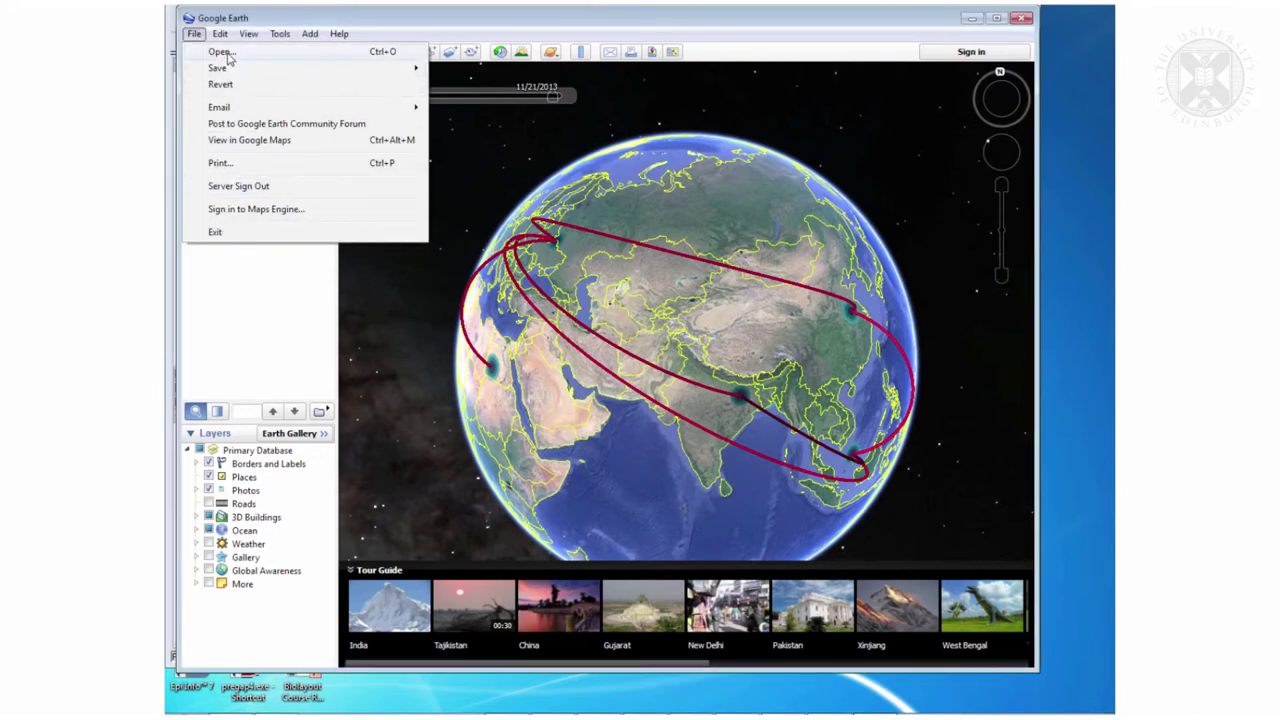
left_click(222, 52)
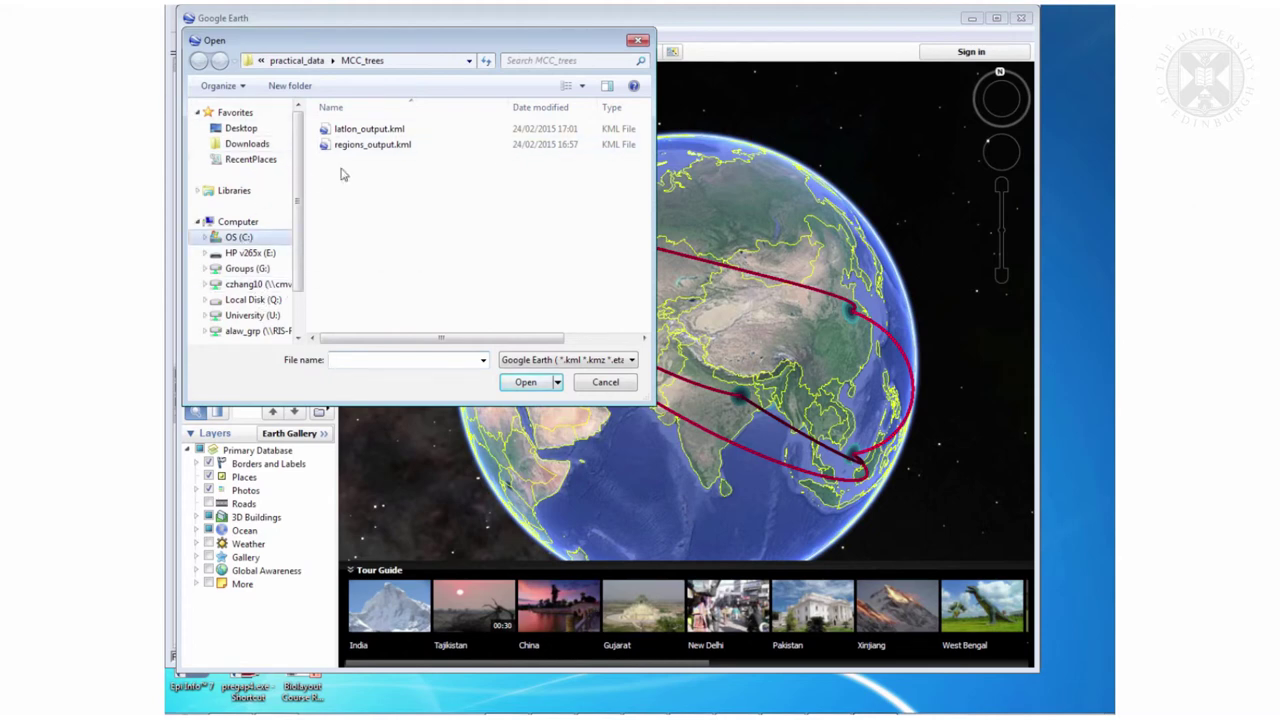
double_click(378, 146)
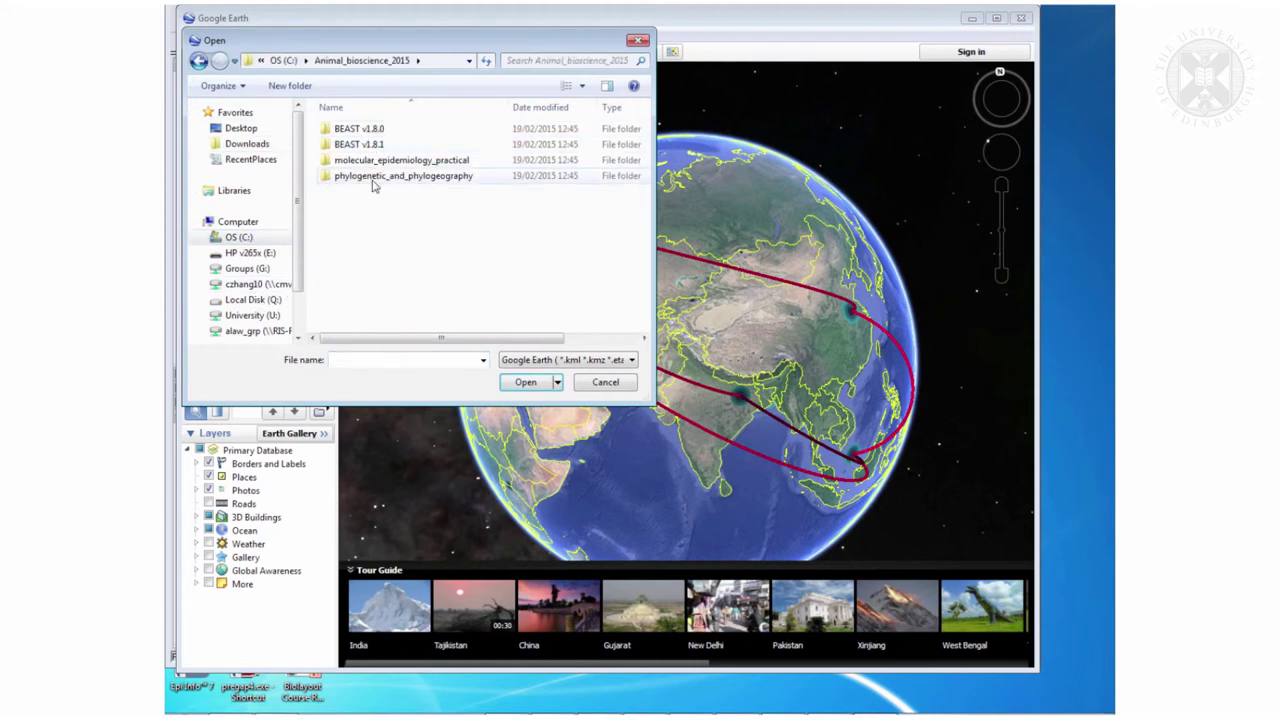
double_click(372, 178)
double_click(345, 130)
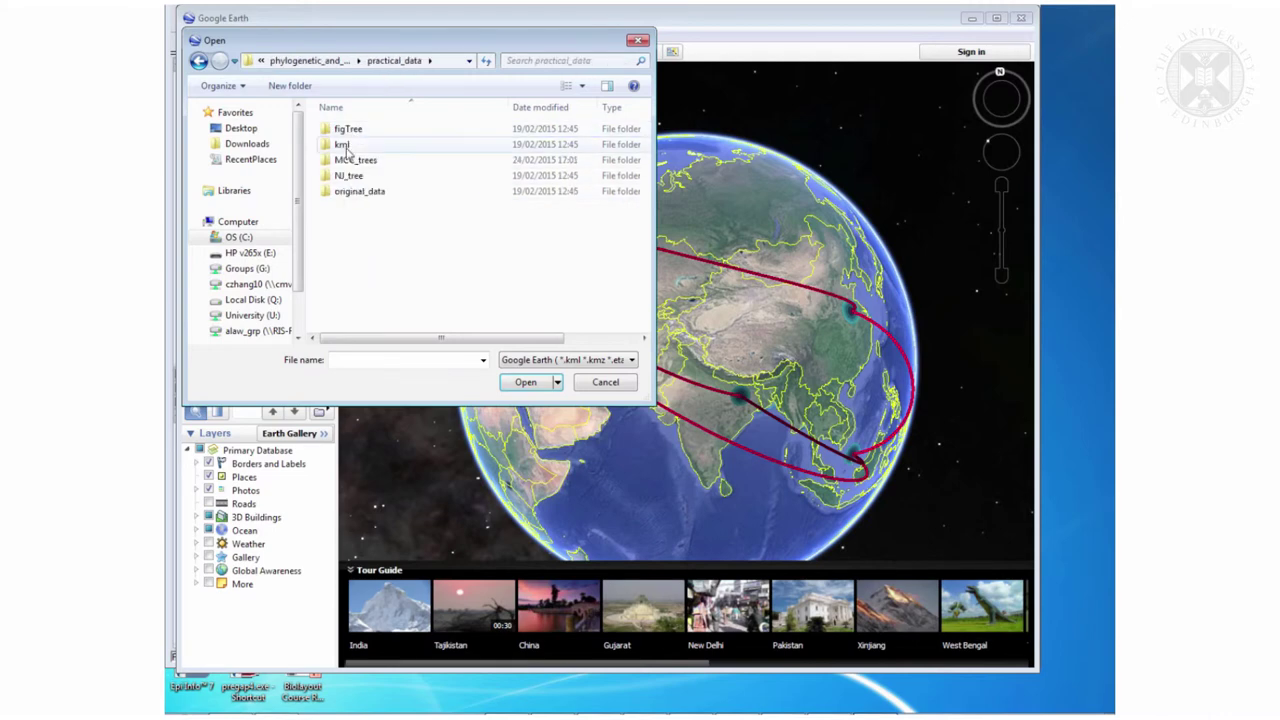
left_click(345, 146)
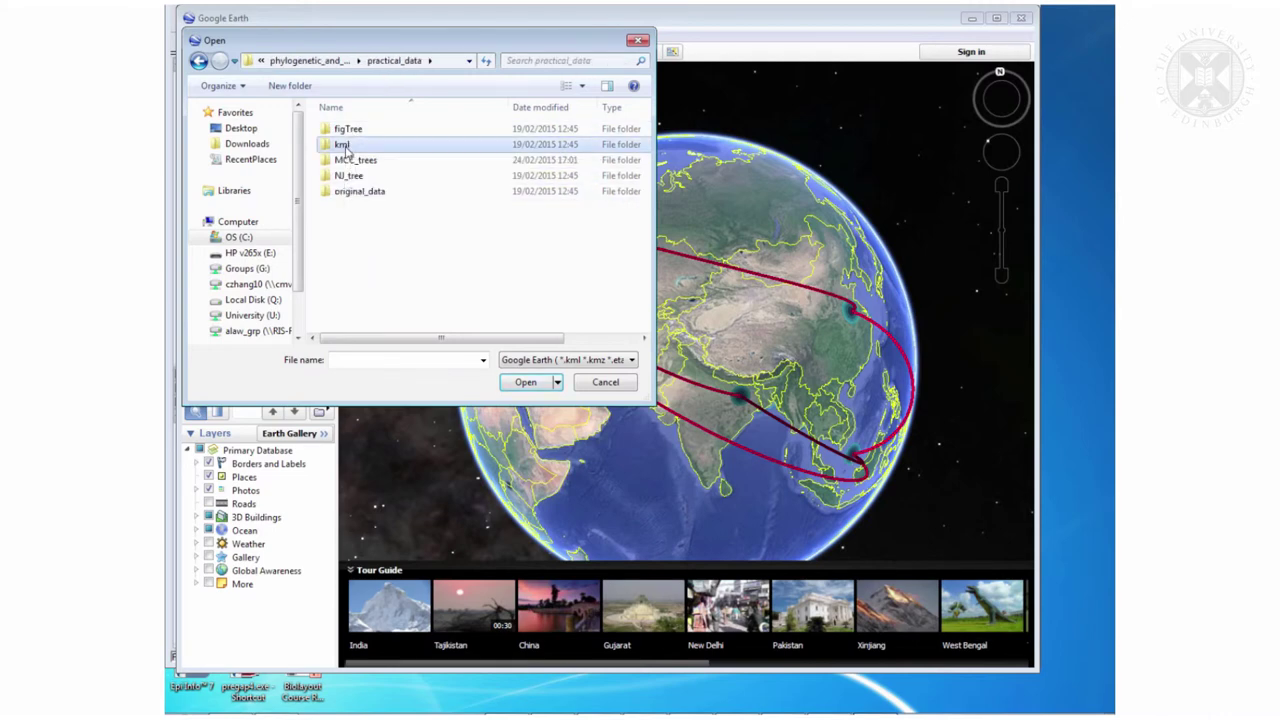
double_click(345, 146)
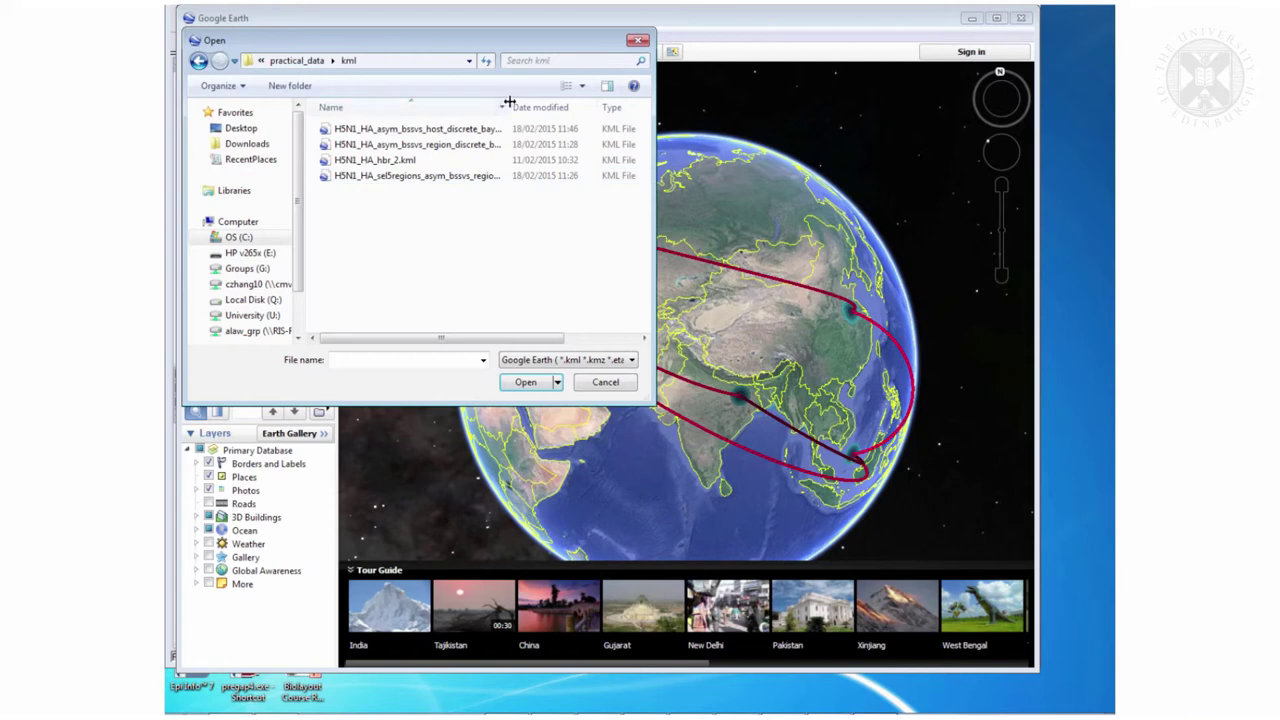
left_click_drag(511, 103, 586, 103)
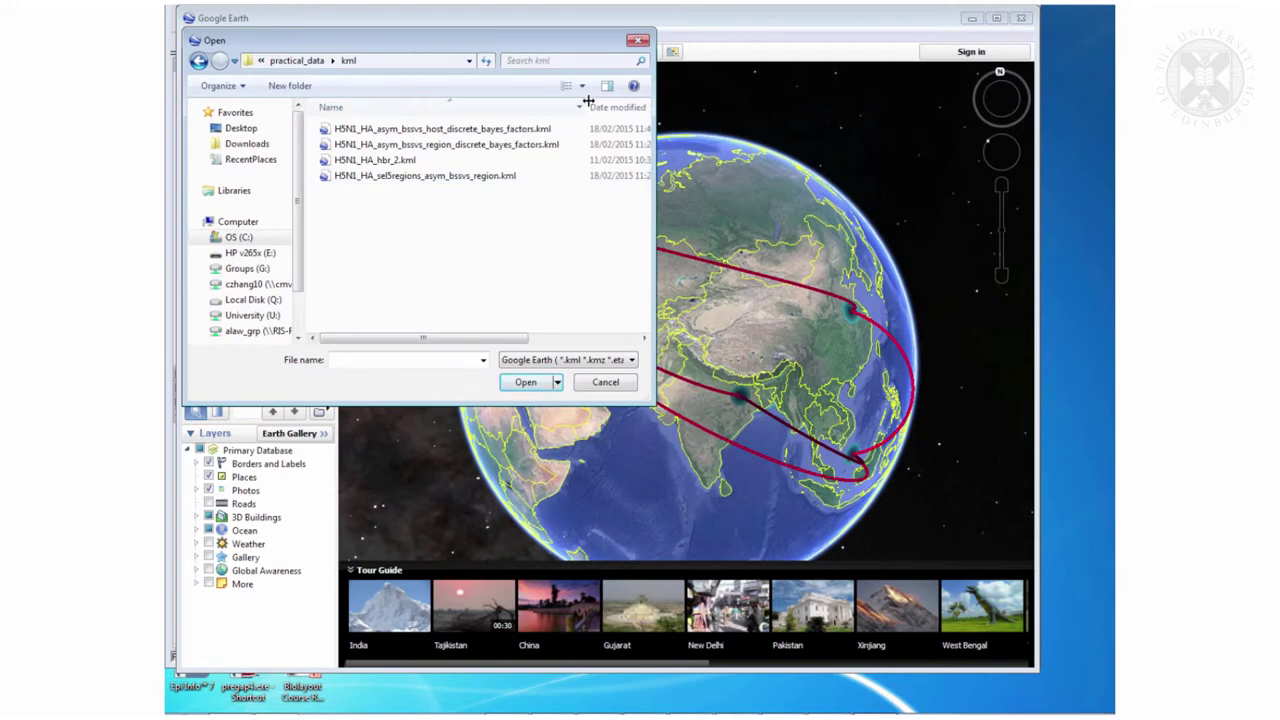
left_click(342, 168)
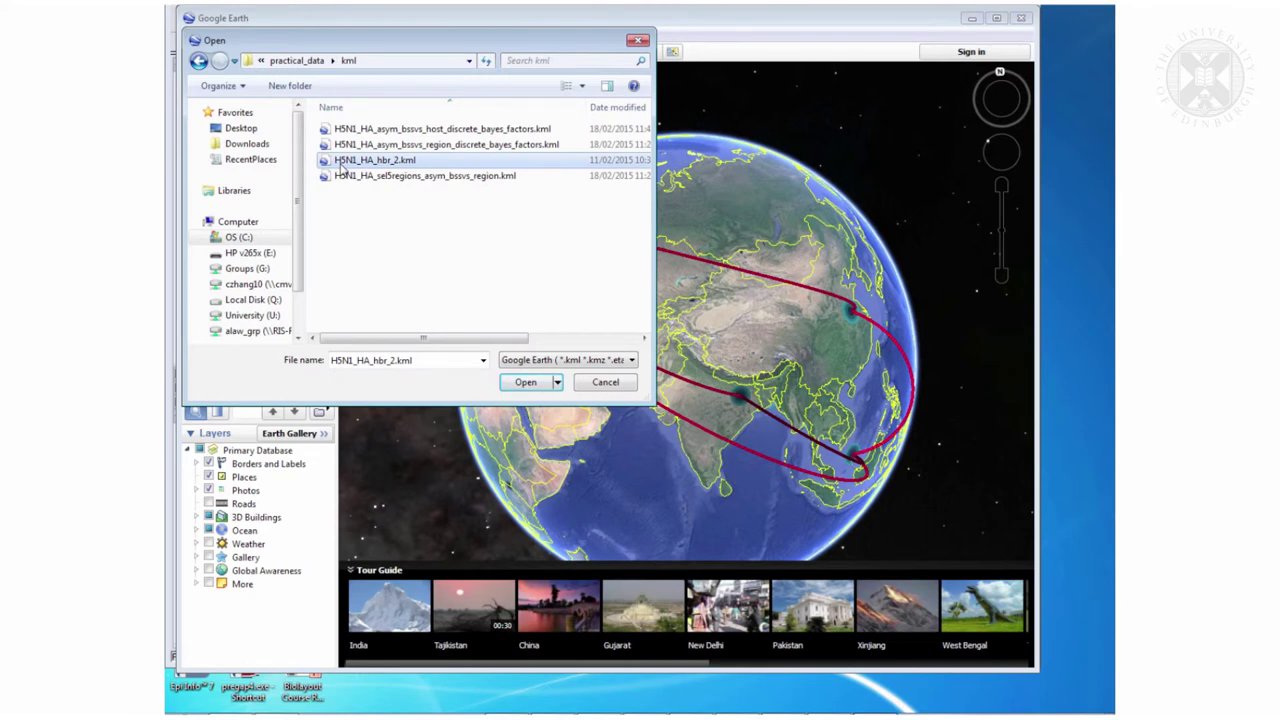
left_click(524, 383)
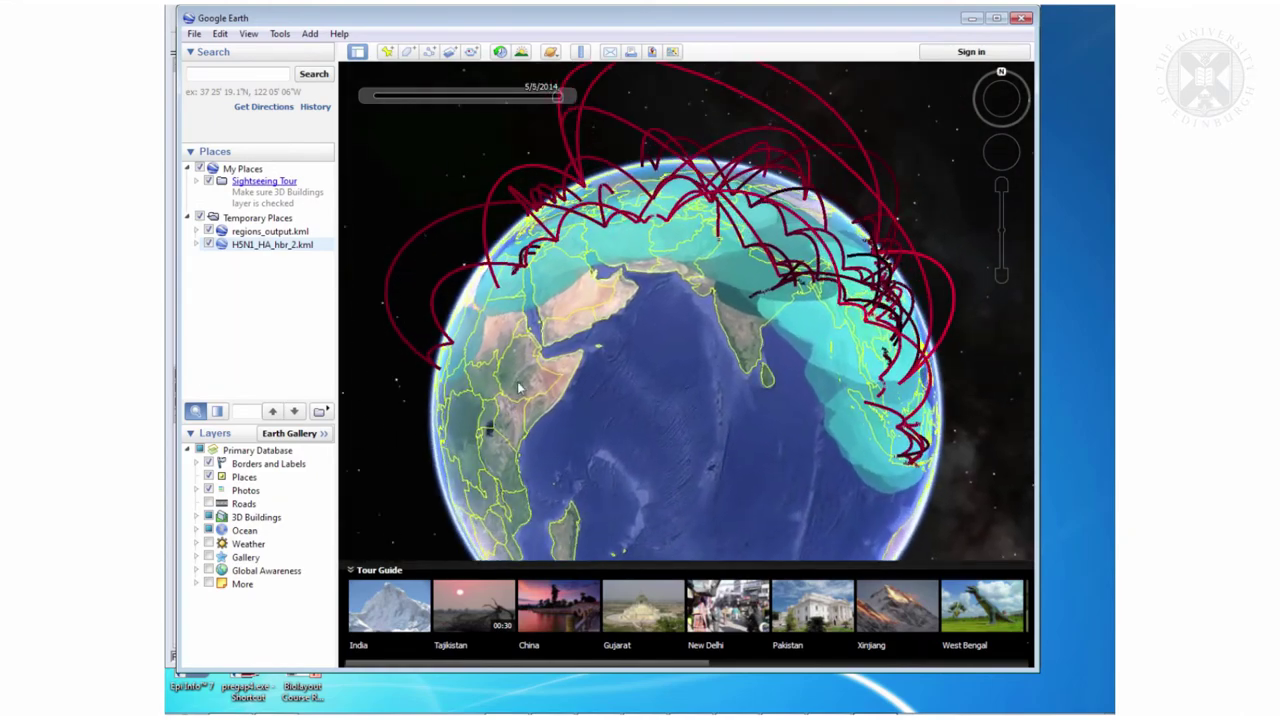
Reset tilt and compass, centre the globe over India and Central Asia, and rewind the timeline to 1999.
left_click(250, 36)
mouse_move(300, 330)
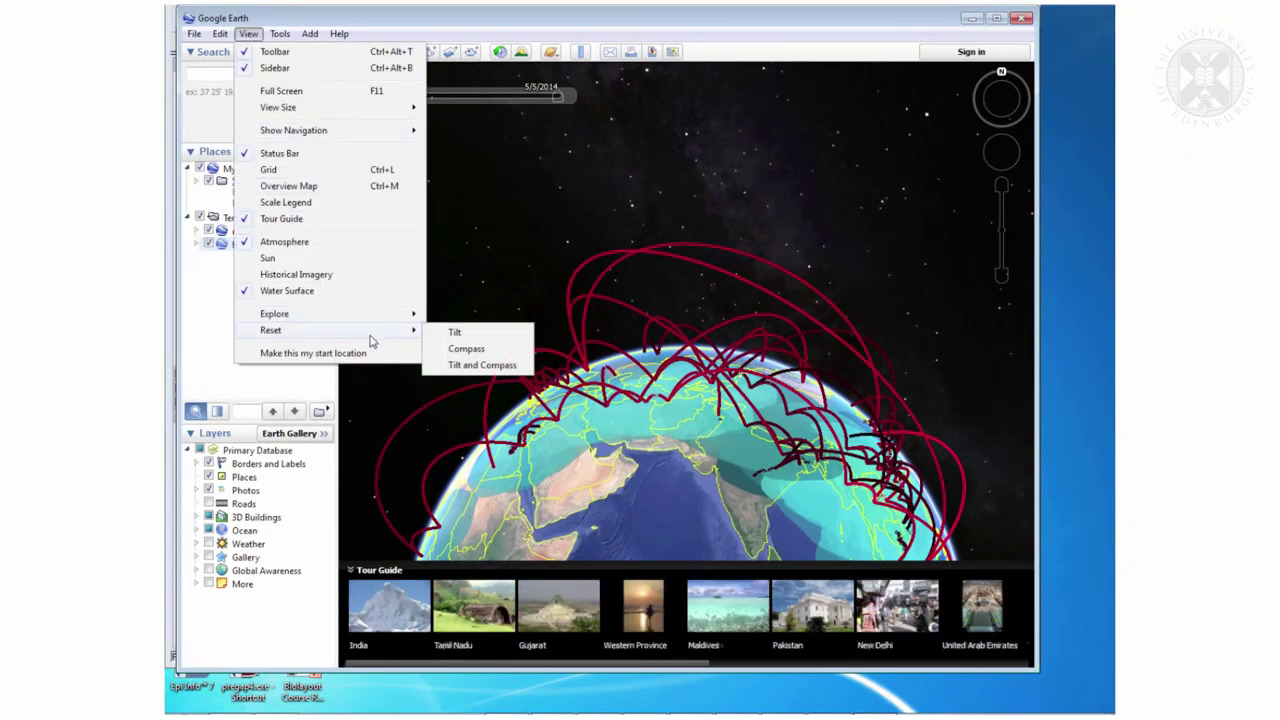
left_click(488, 364)
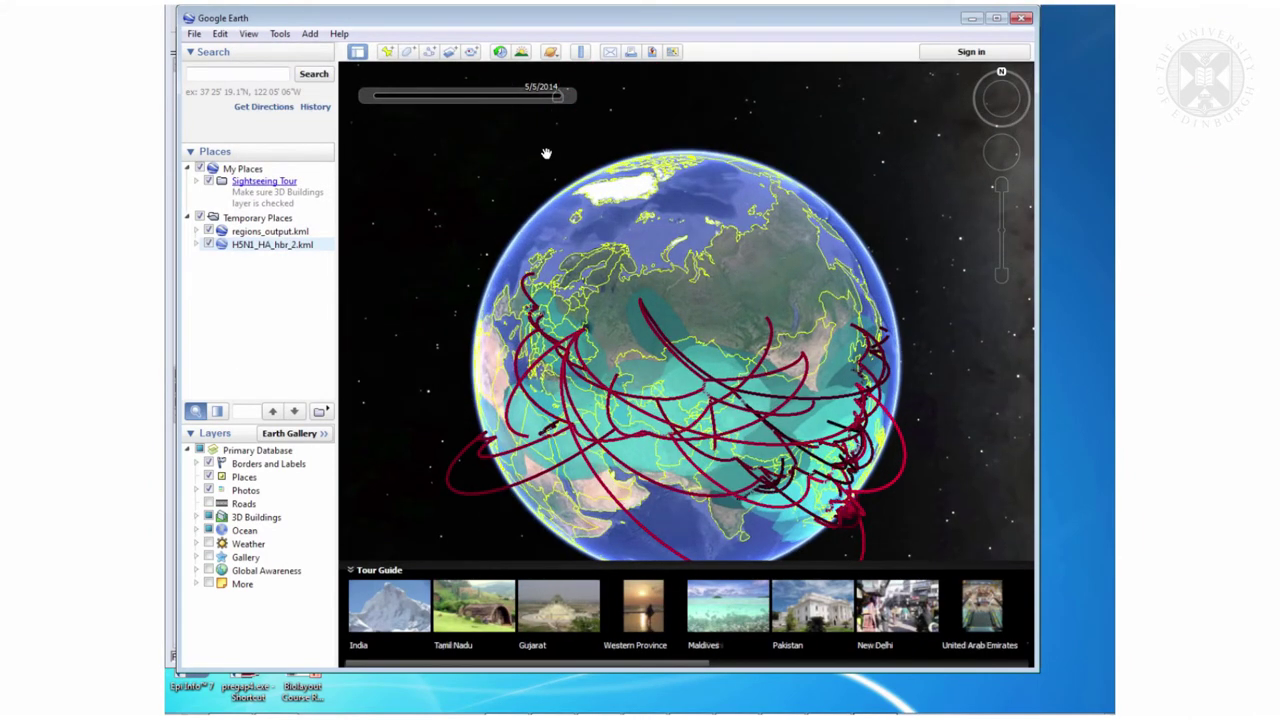
left_click_drag(678, 296, 662, 220)
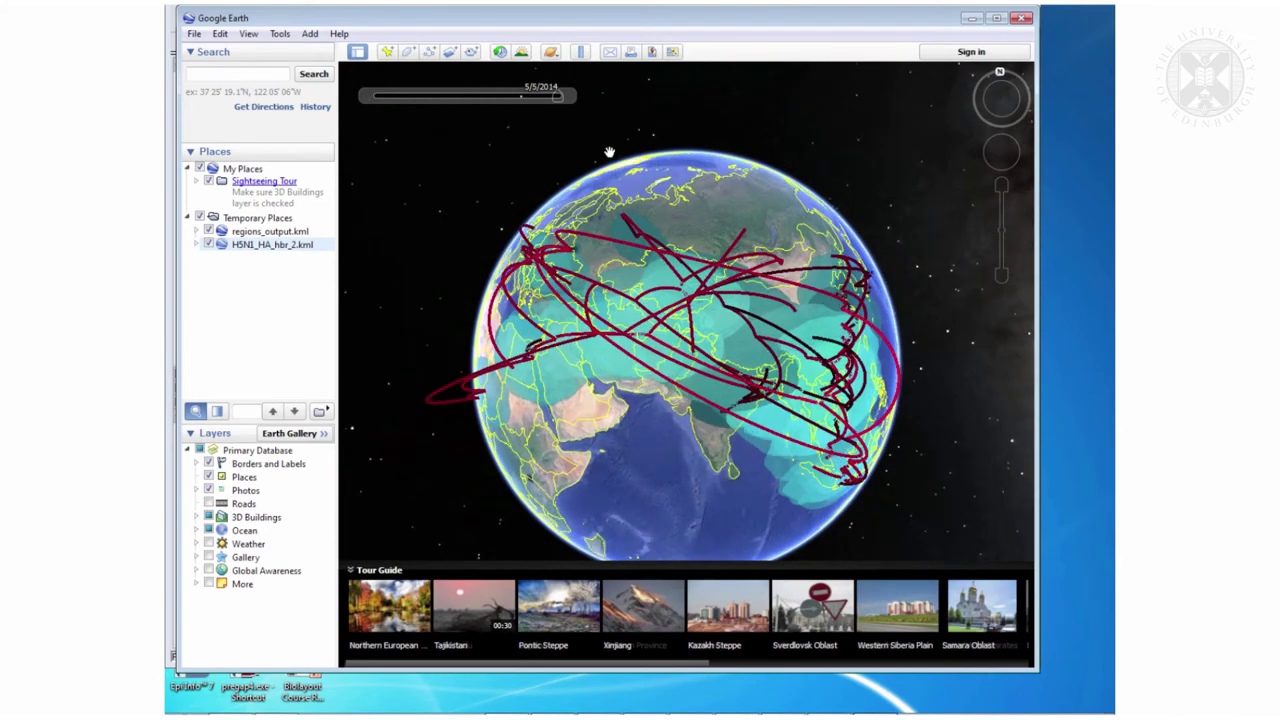
left_click_drag(558, 96, 374, 95)
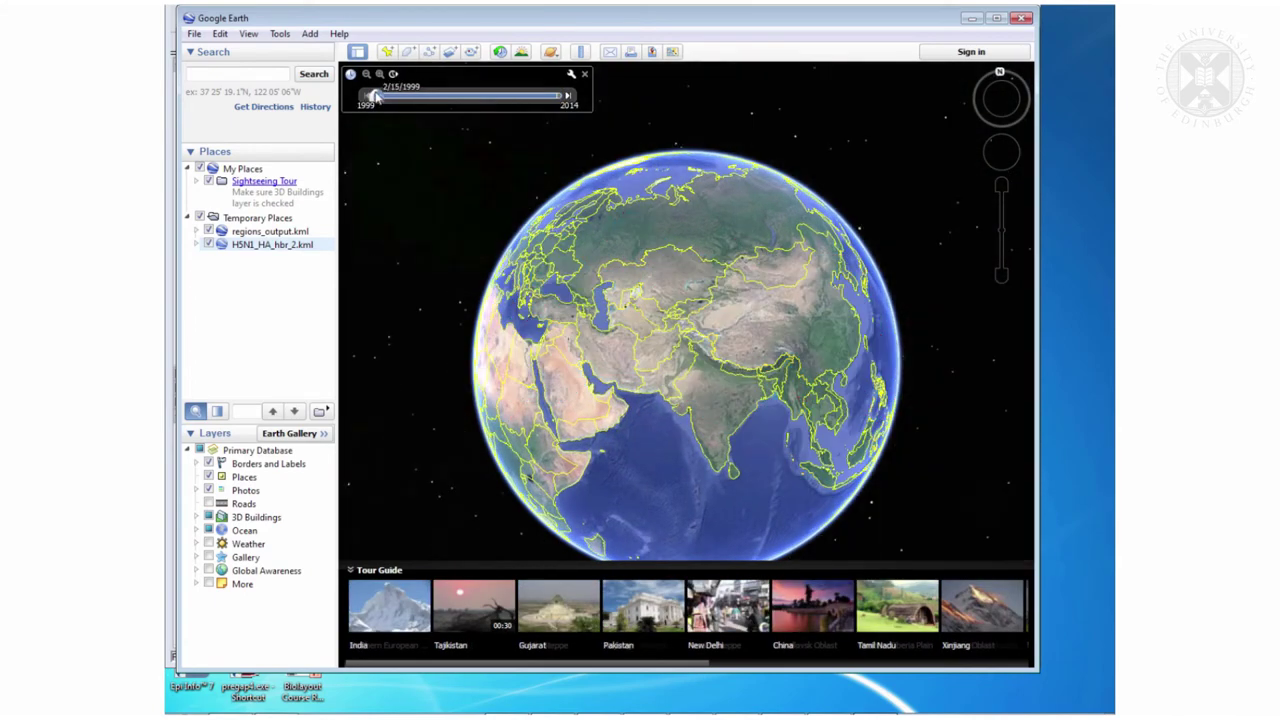
Advance the timeline to mid-May 1999 until the first lineage appears over Southeast Asia.
left_click_drag(374, 95, 393, 100)
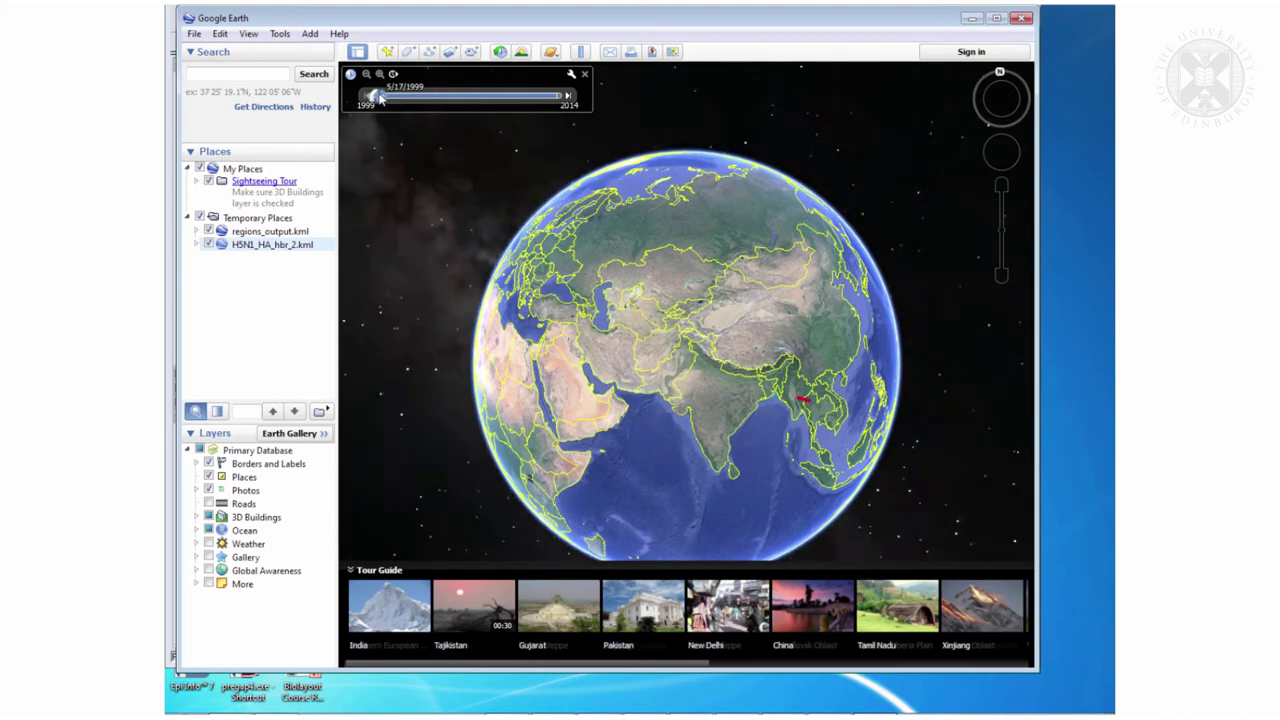